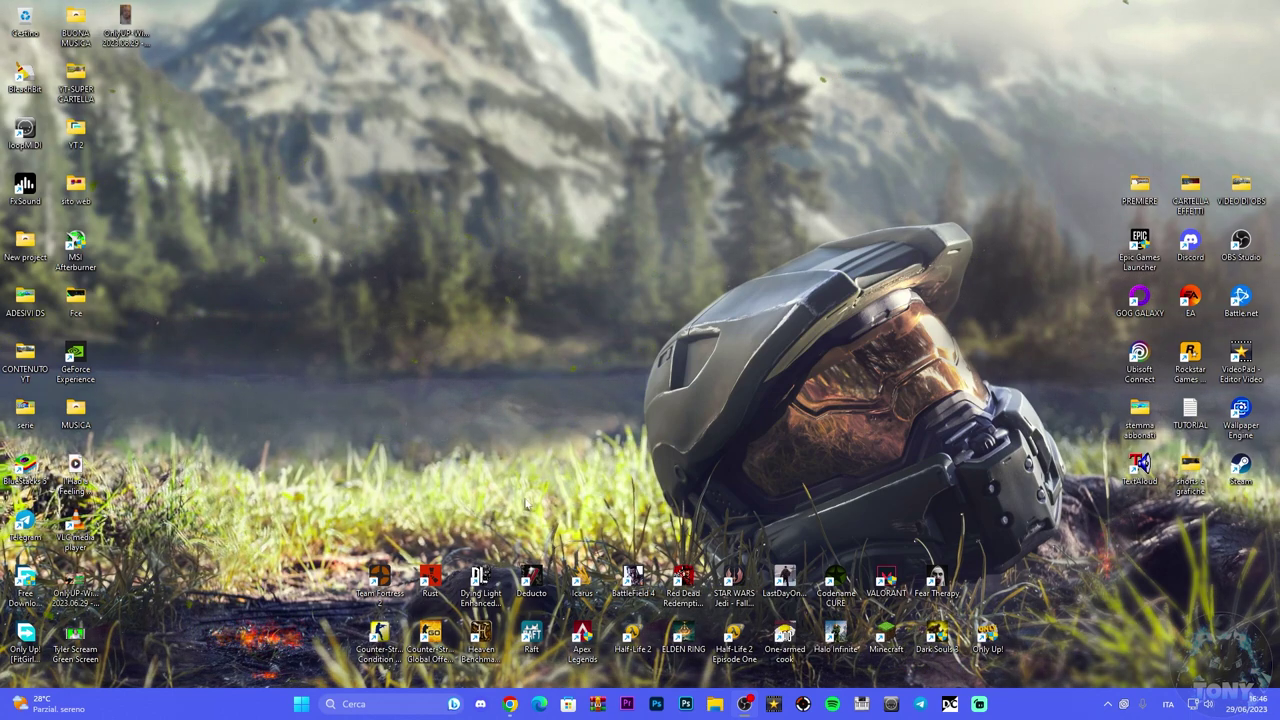
Move the Apex Legends shortcut to an empty area in the middle of the desktop
left_click_drag(582, 637, 570, 328)
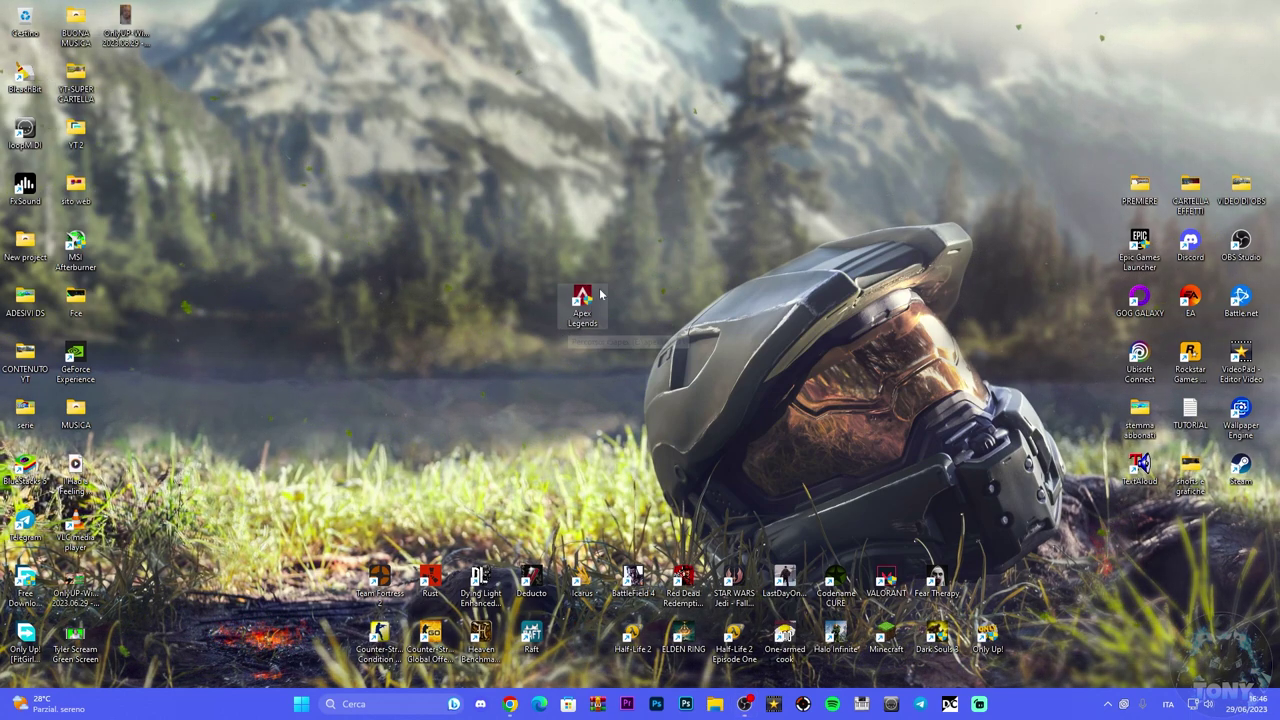
left_click(624, 398)
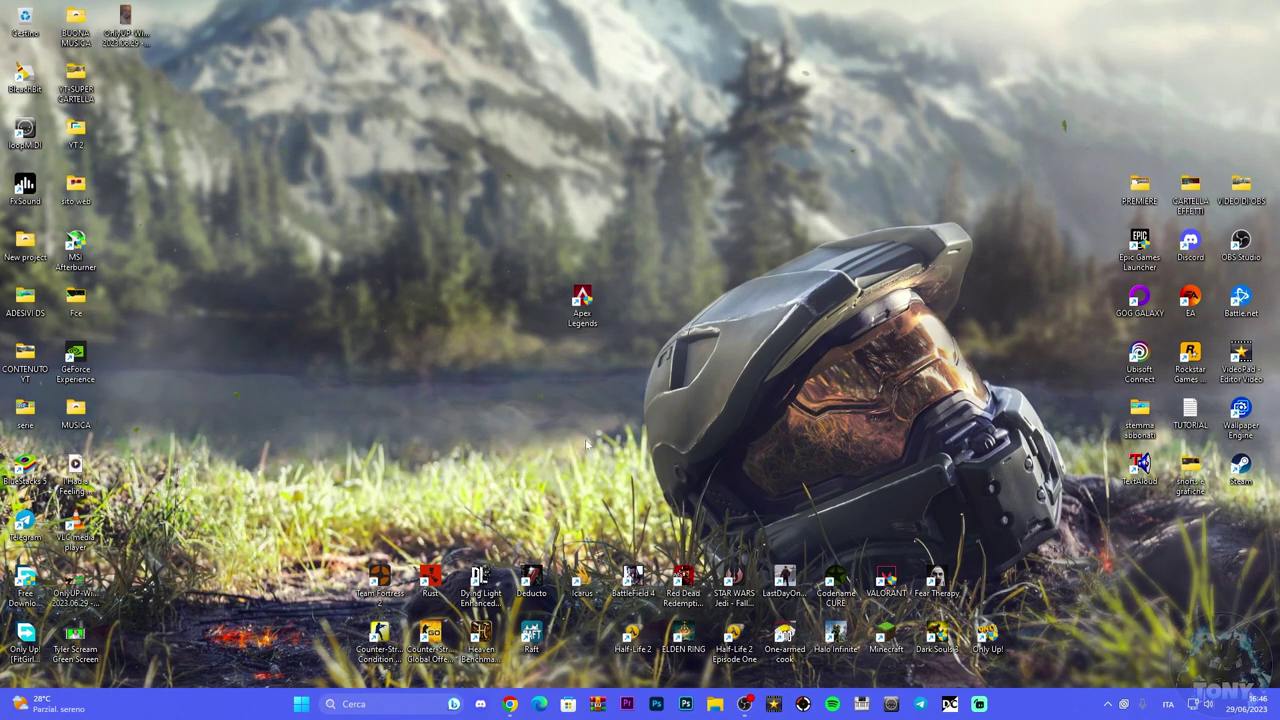
right_click(591, 312)
left_click(640, 497)
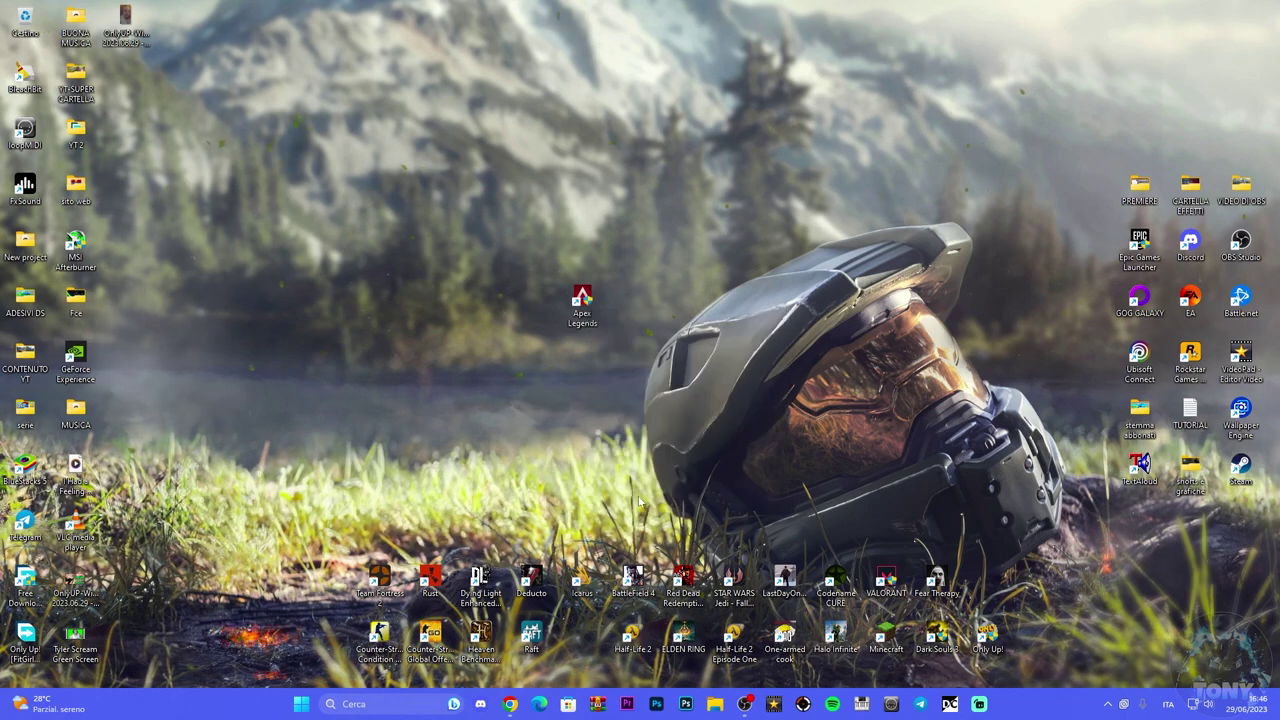
left_click(581, 385)
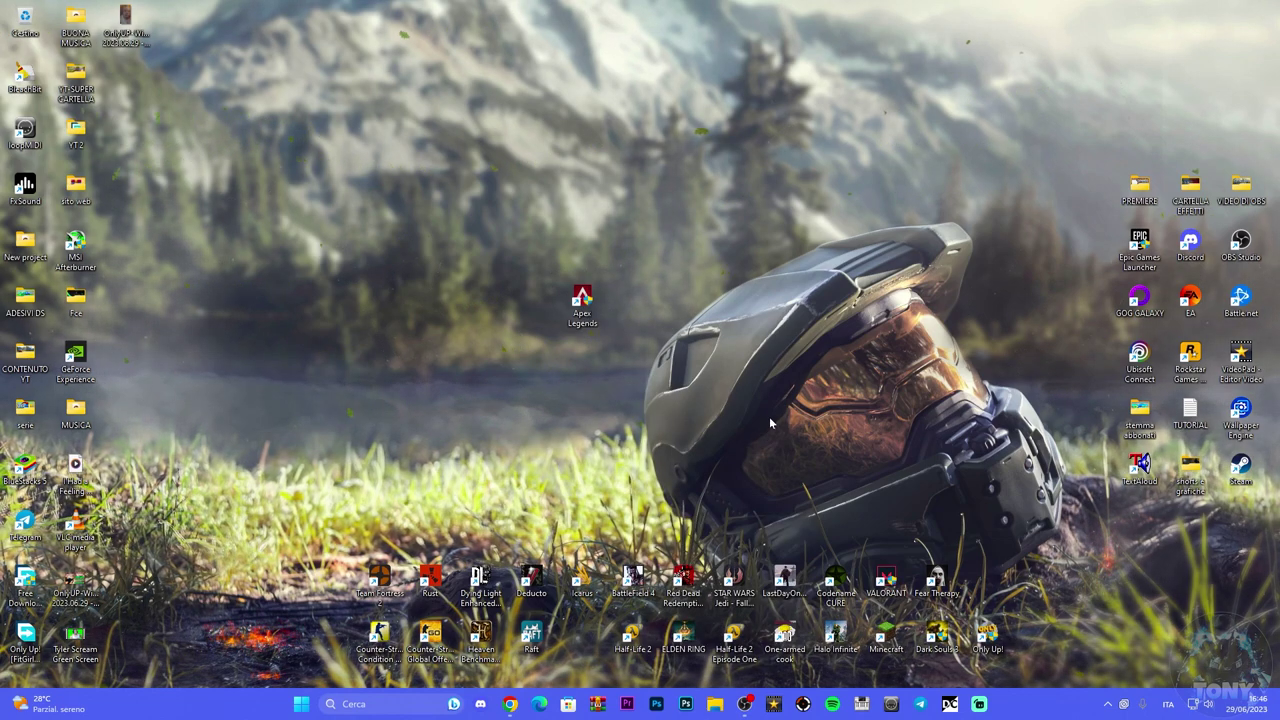
Open the Volume (E:) drive in File Explorer
left_click(715, 705)
scroll(395, 370, "down", 3)
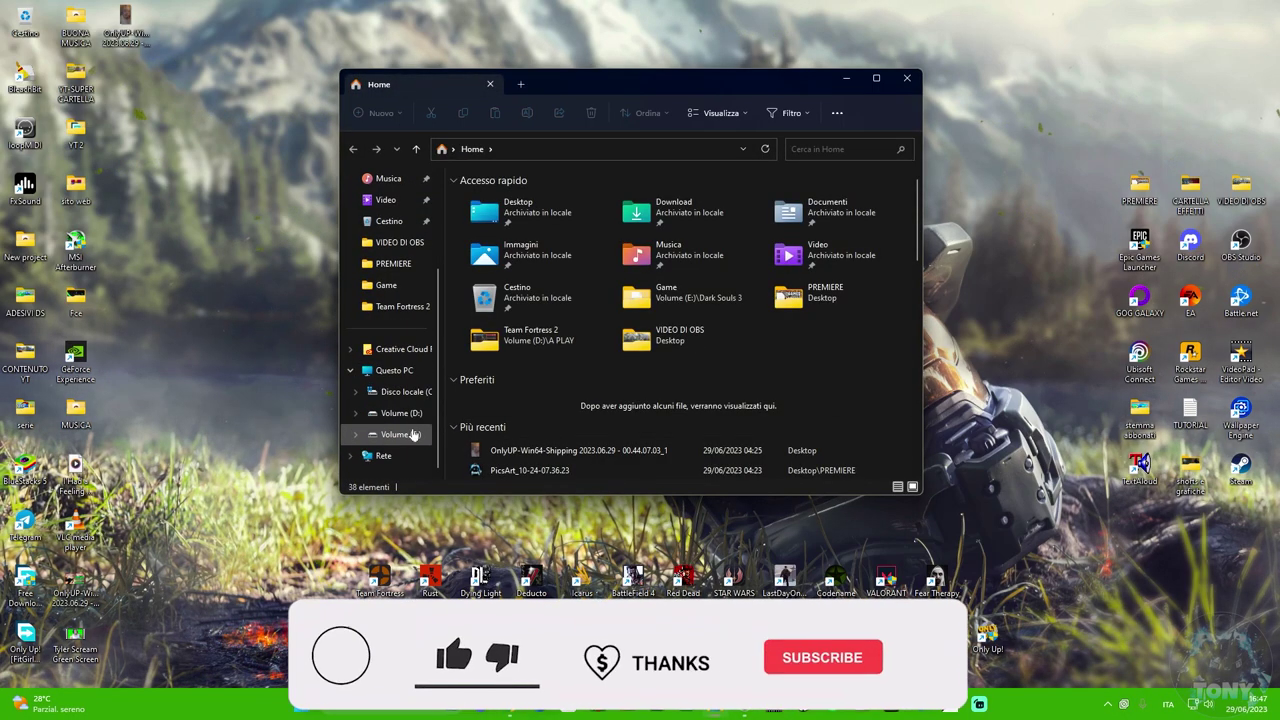
left_click(395, 370)
double_click(690, 208)
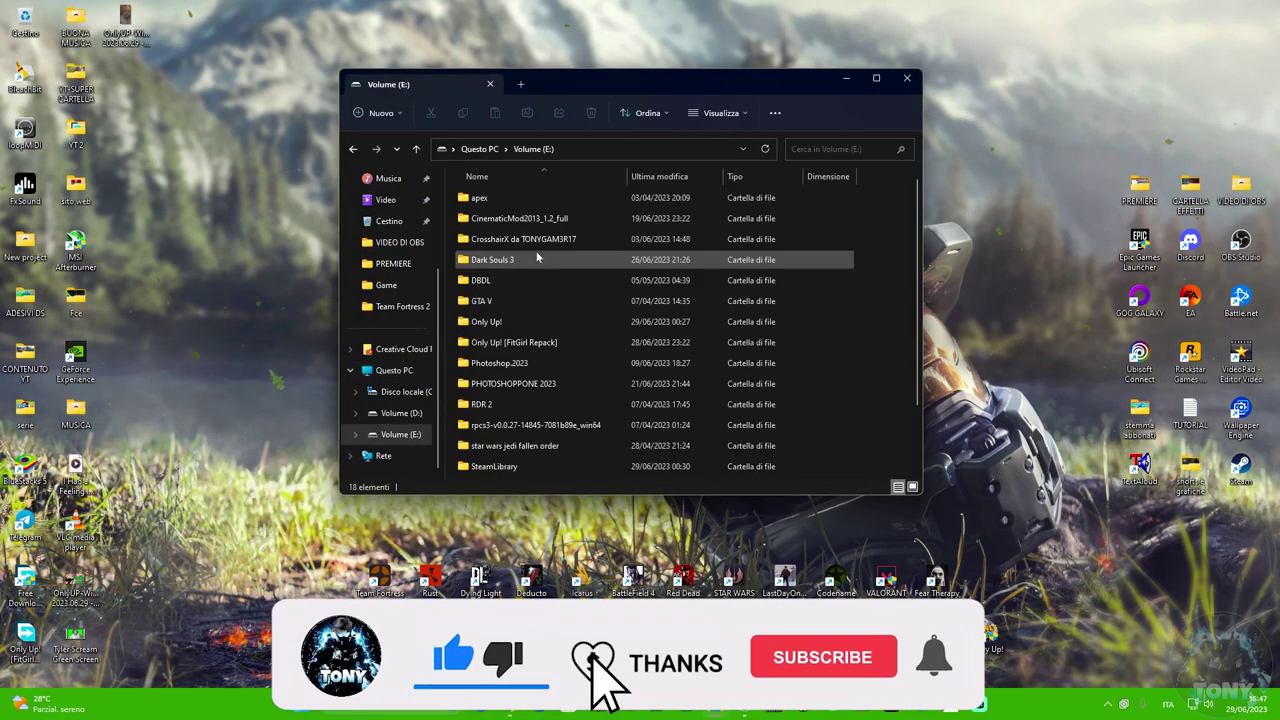
left_click_drag(604, 73, 557, 56)
scroll(540, 300, "down", 2)
scroll(510, 280, "up", 2)
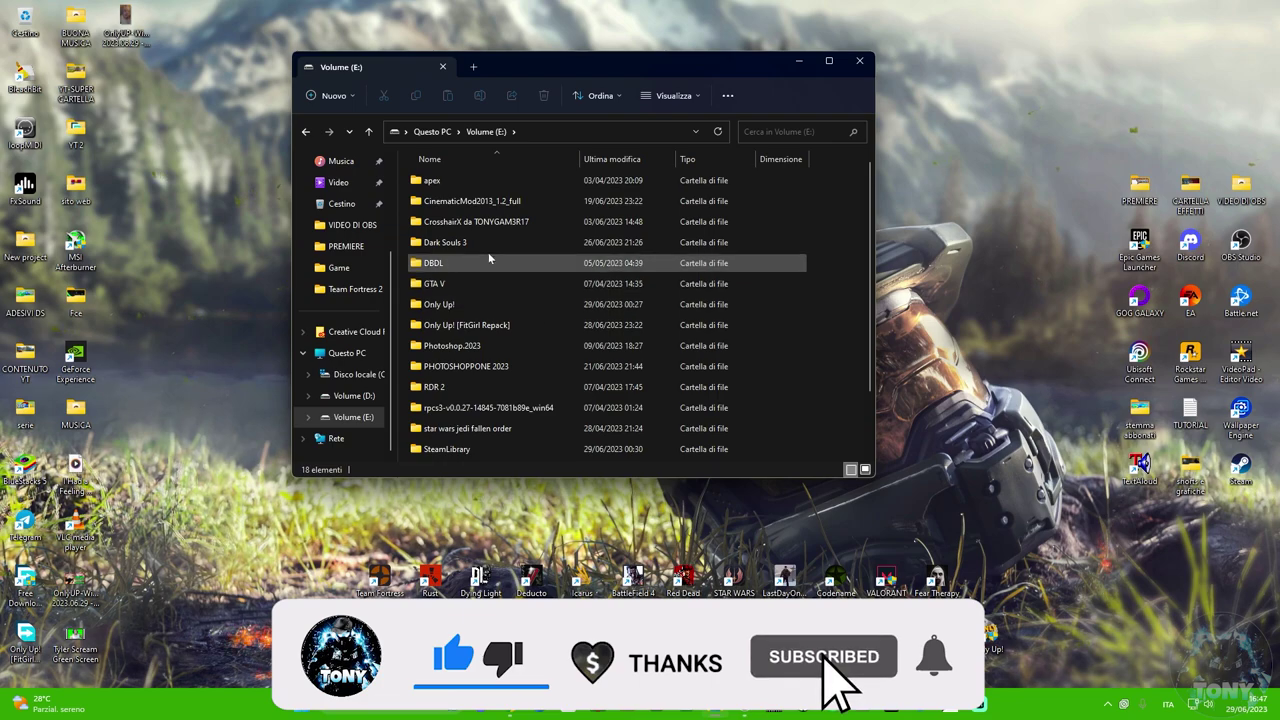
Open the EasyAntiCheat folder inside apex\Apex and reposition its window on the desktop
double_click(464, 184)
double_click(493, 186)
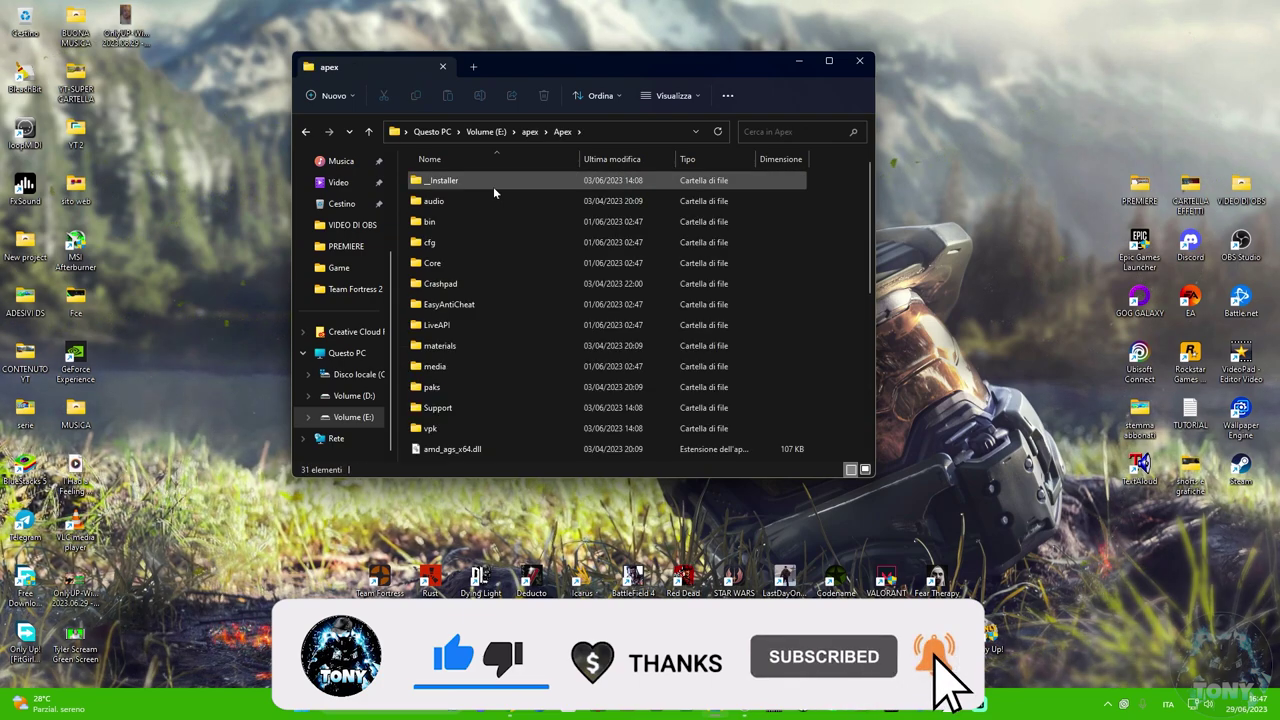
double_click(489, 304)
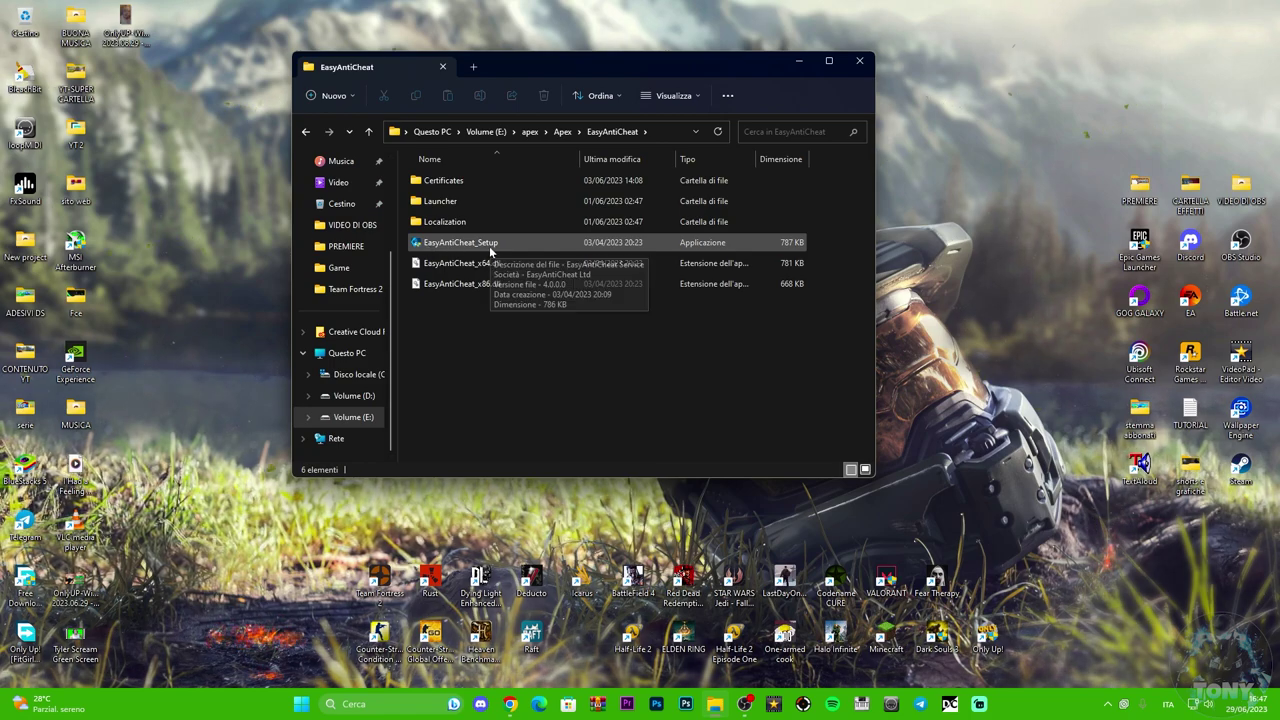
left_click_drag(560, 67, 885, 80)
left_click_drag(1005, 85, 563, 94)
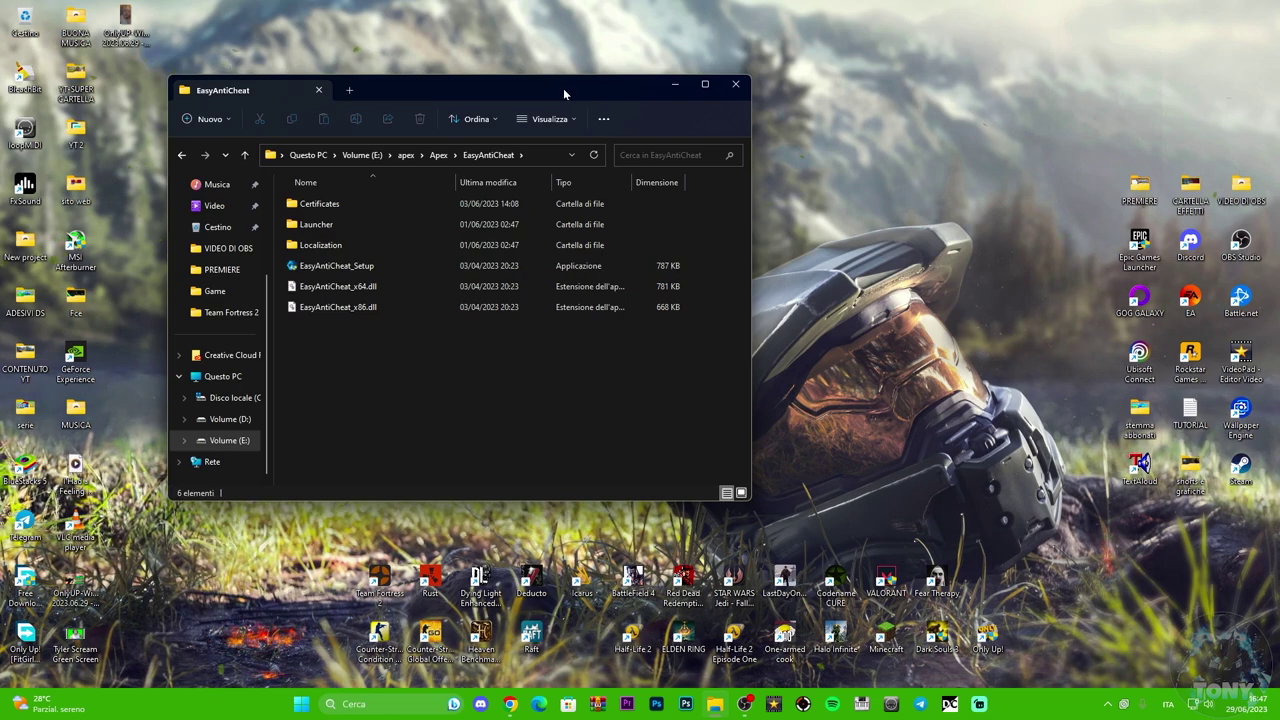
left_click_drag(563, 88, 637, 113)
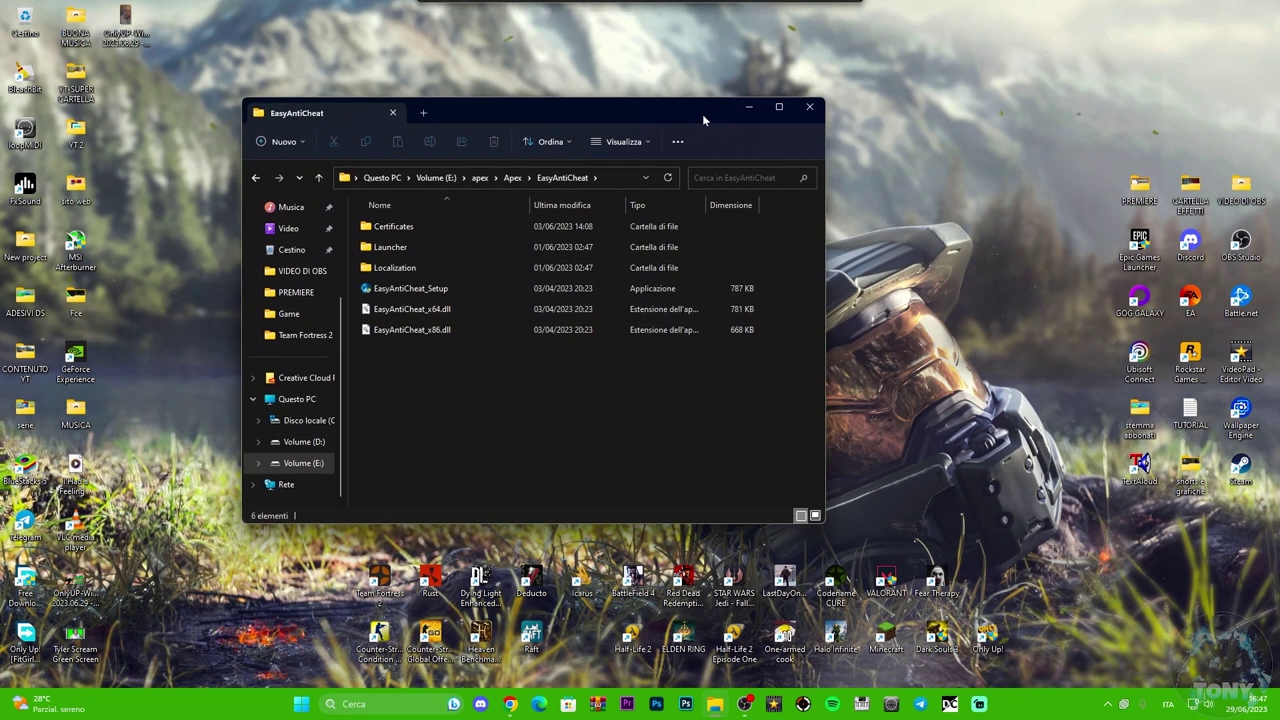
Move the EA shortcut beside the folder window and minimize the EA app's library window
left_click_drag(1192, 308, 1000, 304)
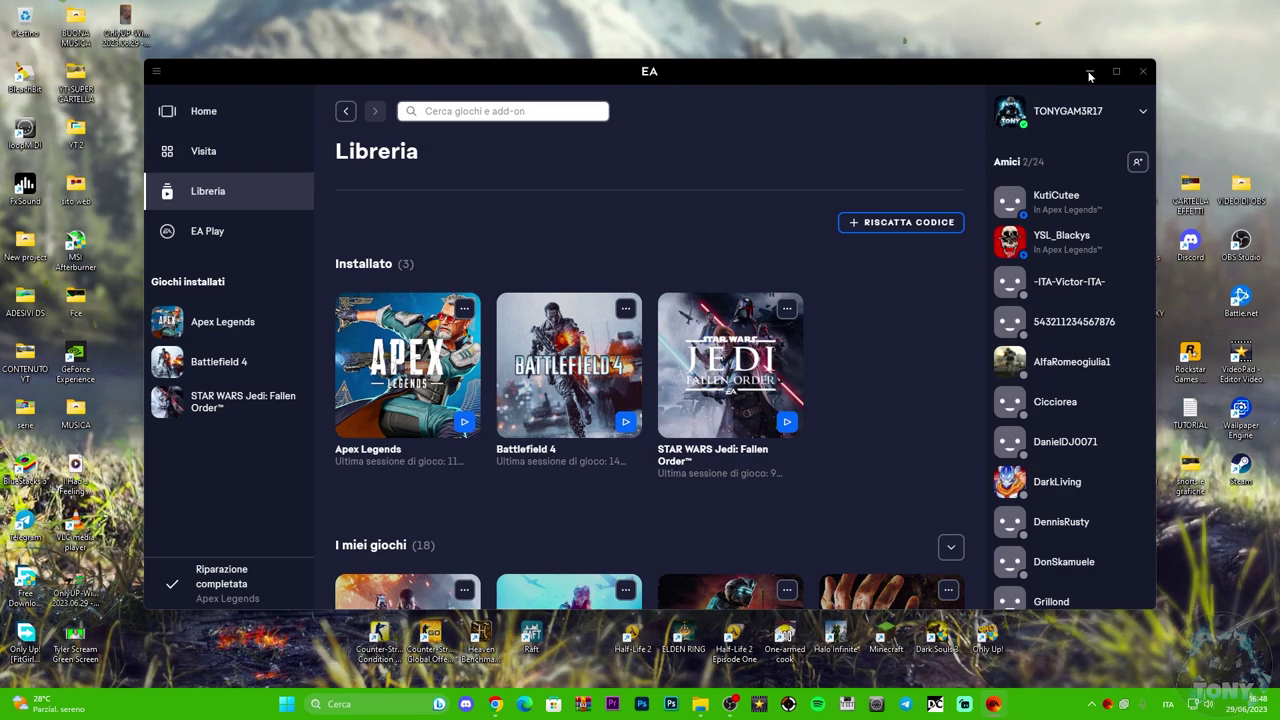
left_click(1089, 72)
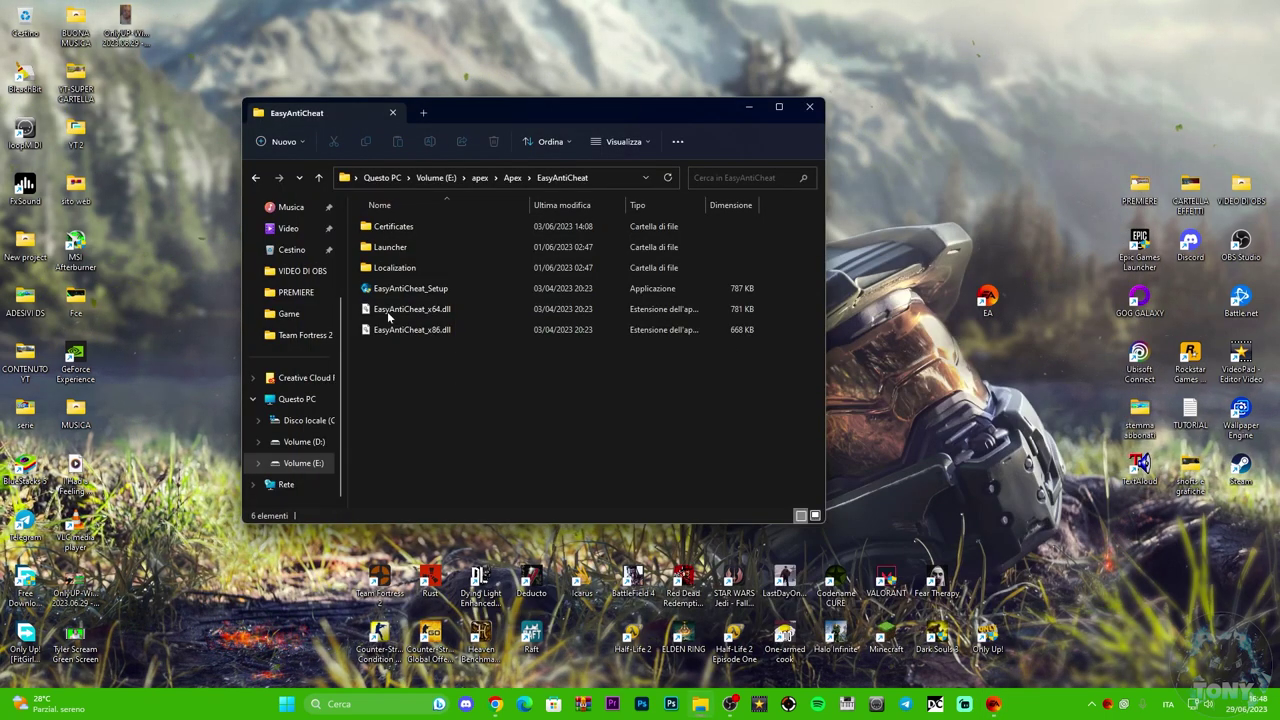
Launch EasyAntiCheat_Setup from the EasyAntiCheat folder
left_click_drag(472, 110, 514, 106)
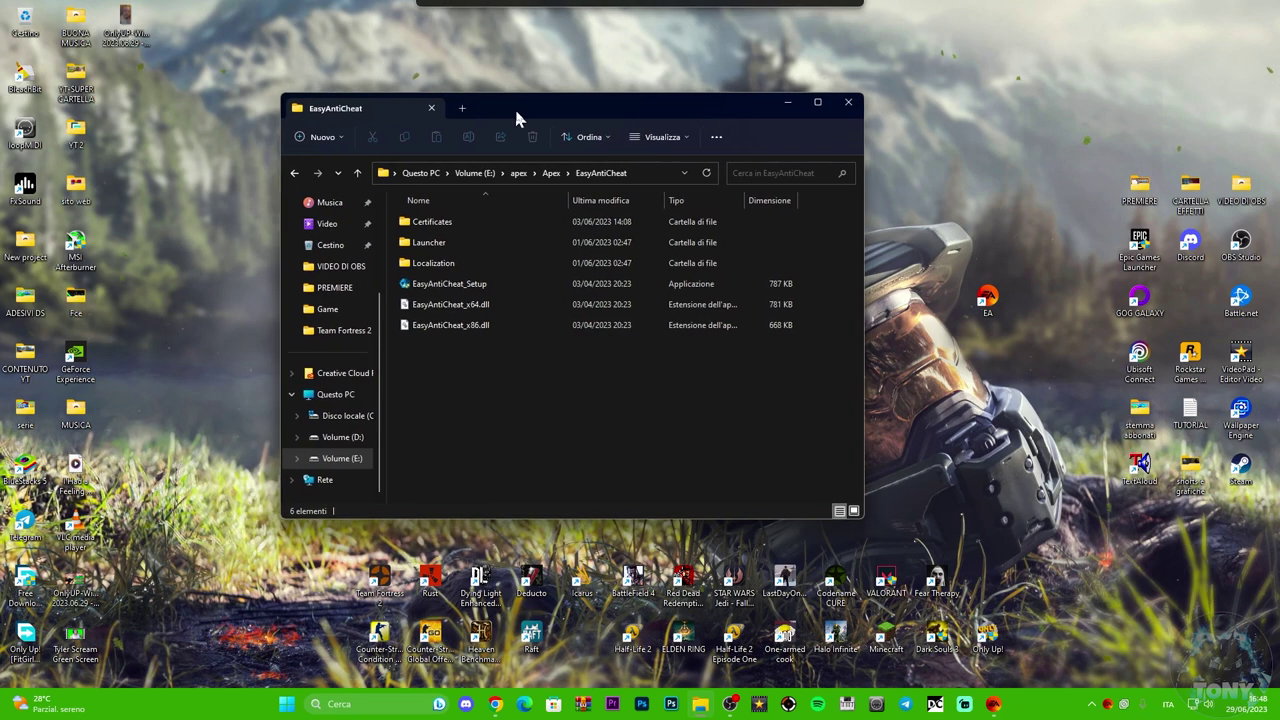
right_click(507, 288)
left_click(468, 288)
right_click(482, 288)
left_click(545, 352)
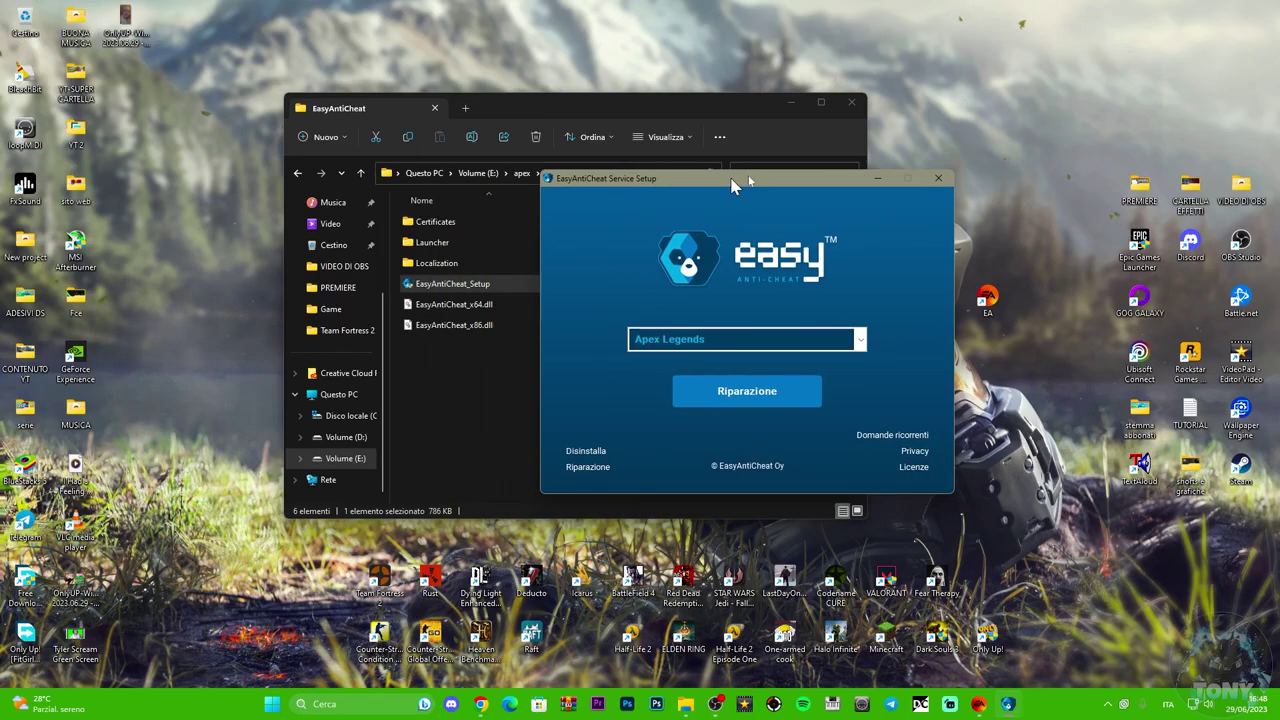
Uninstall Easy Anti-Cheat for Apex Legends and install it again
left_click(718, 399)
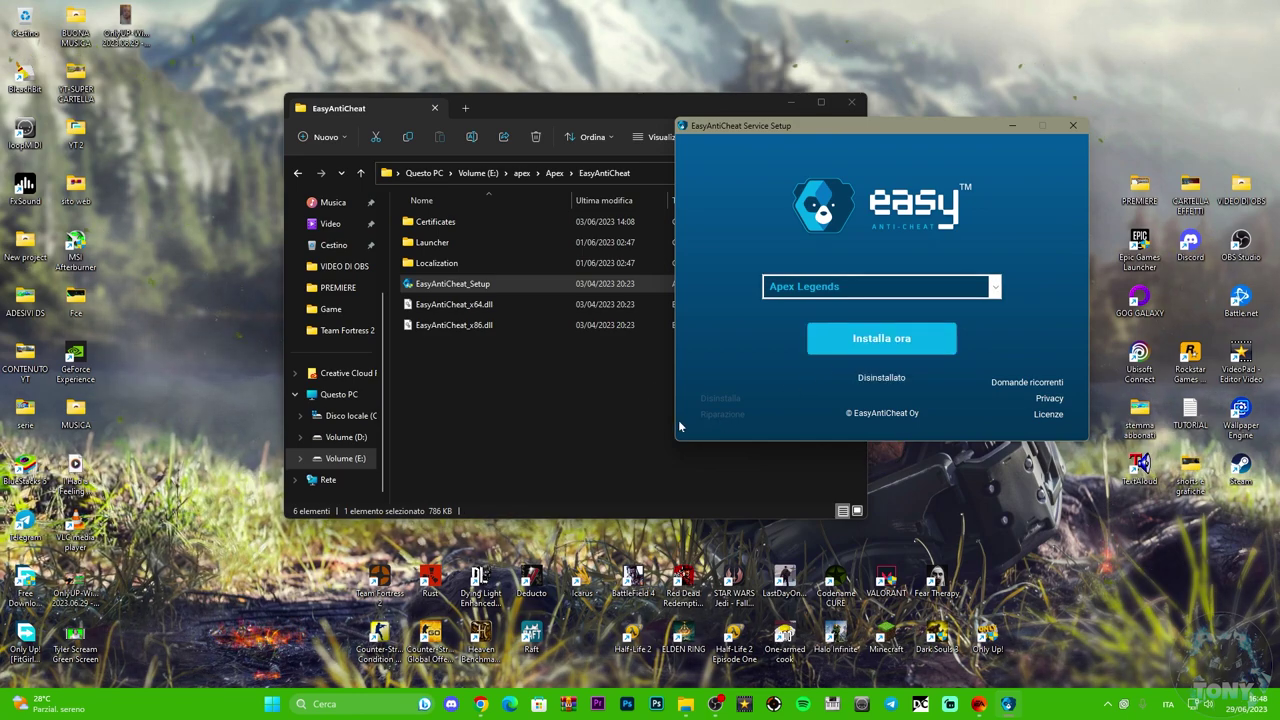
left_click_drag(913, 128, 952, 123)
left_click(926, 336)
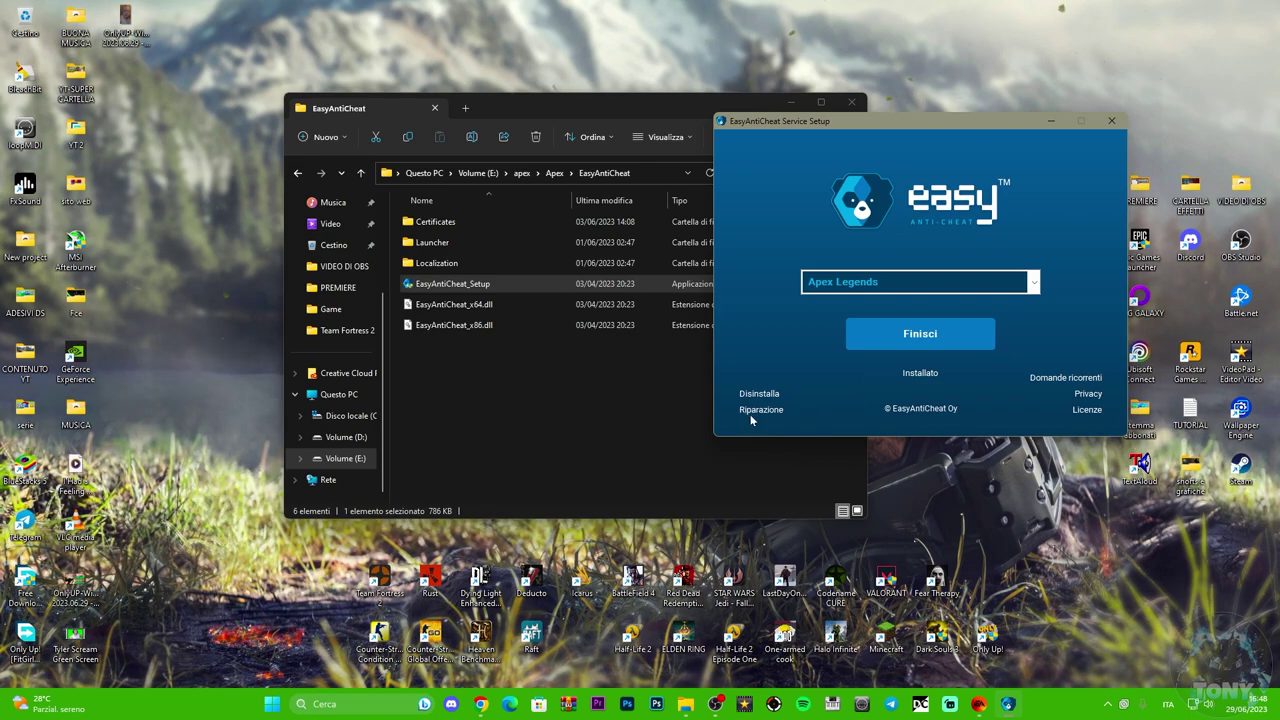
Repair the Easy Anti-Cheat installation for Apex Legends and finish the setup
left_click(757, 409)
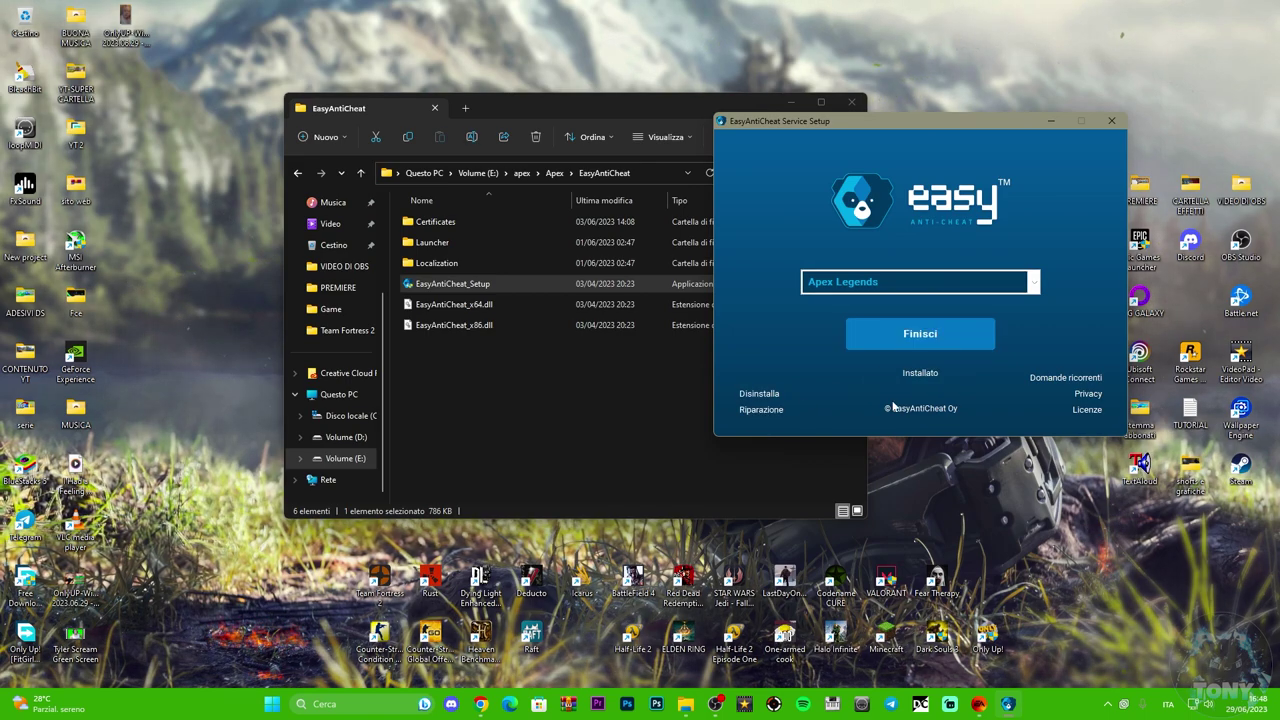
left_click(932, 338)
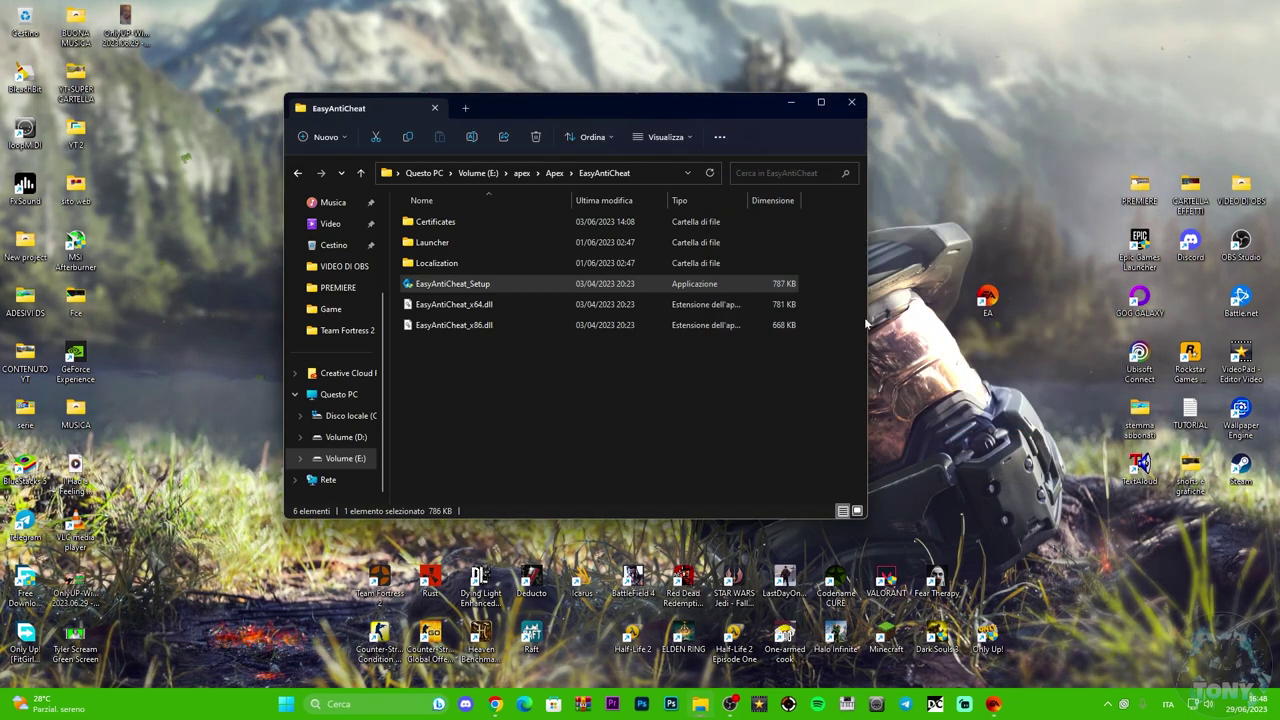
left_click_drag(714, 104, 726, 91)
Search Windows for "servizi" and open the Servizi console
key("super+s")
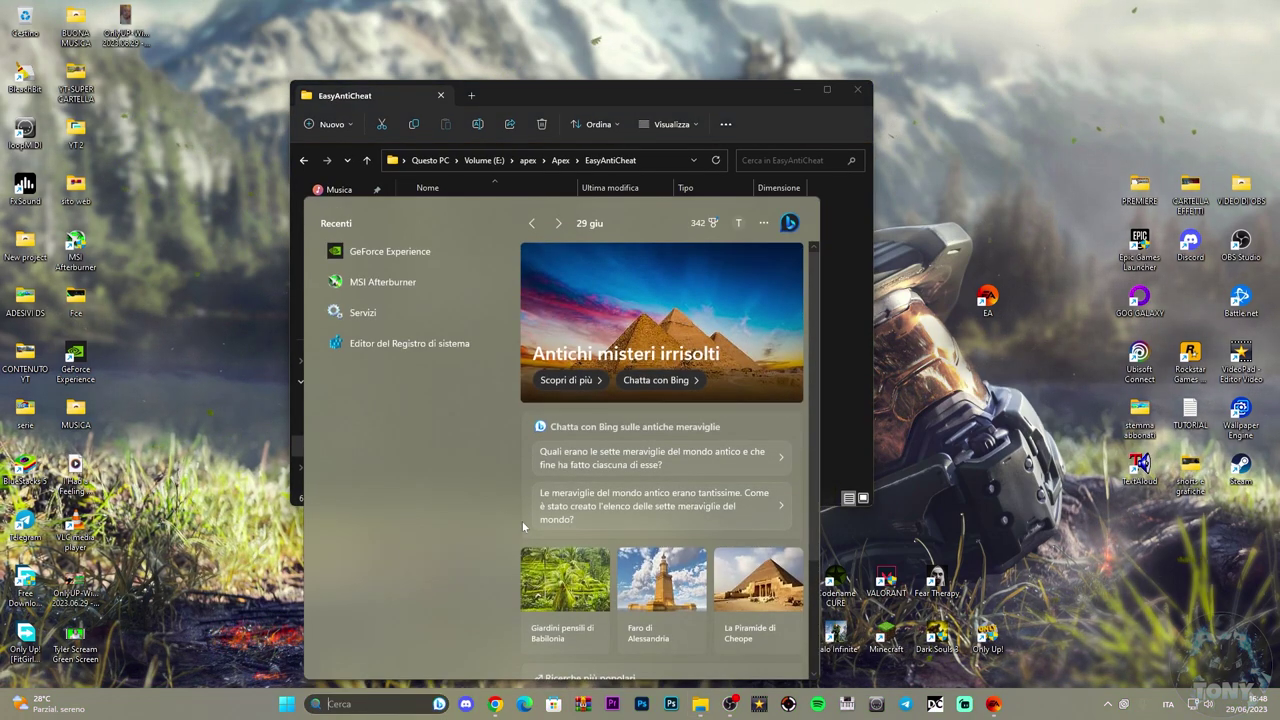
type("servizi")
left_click(405, 287)
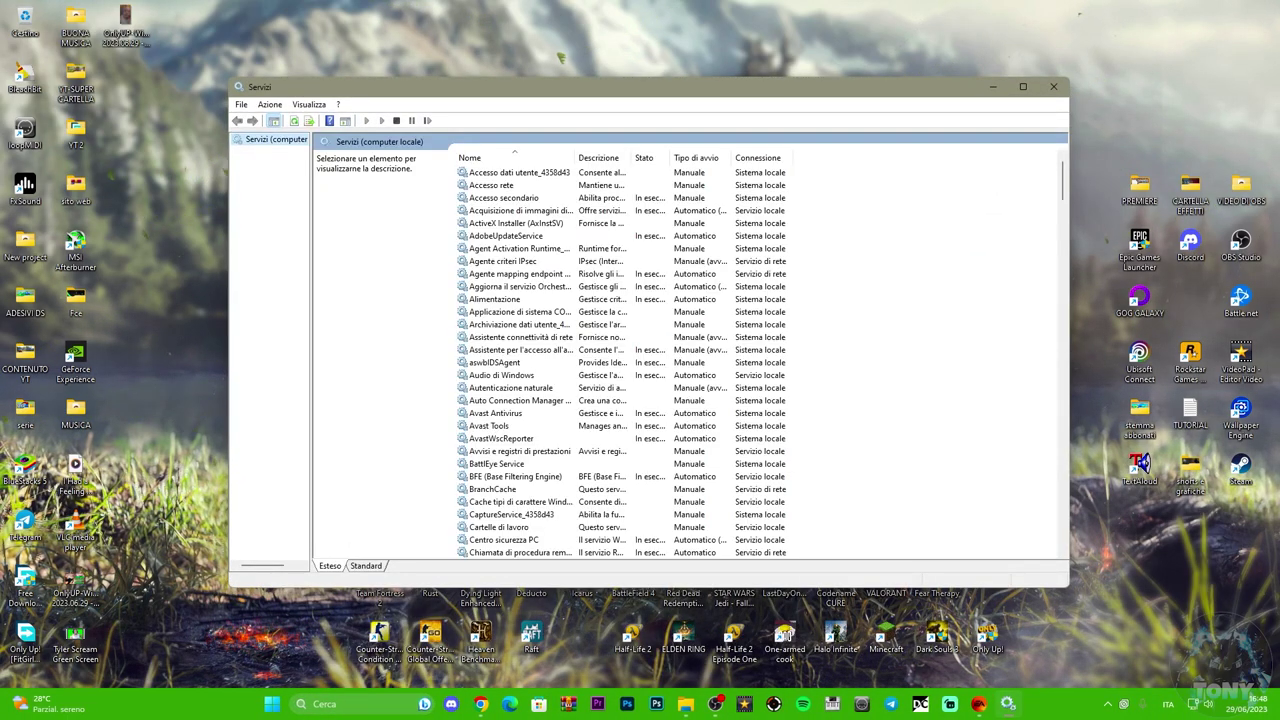
left_click(541, 64)
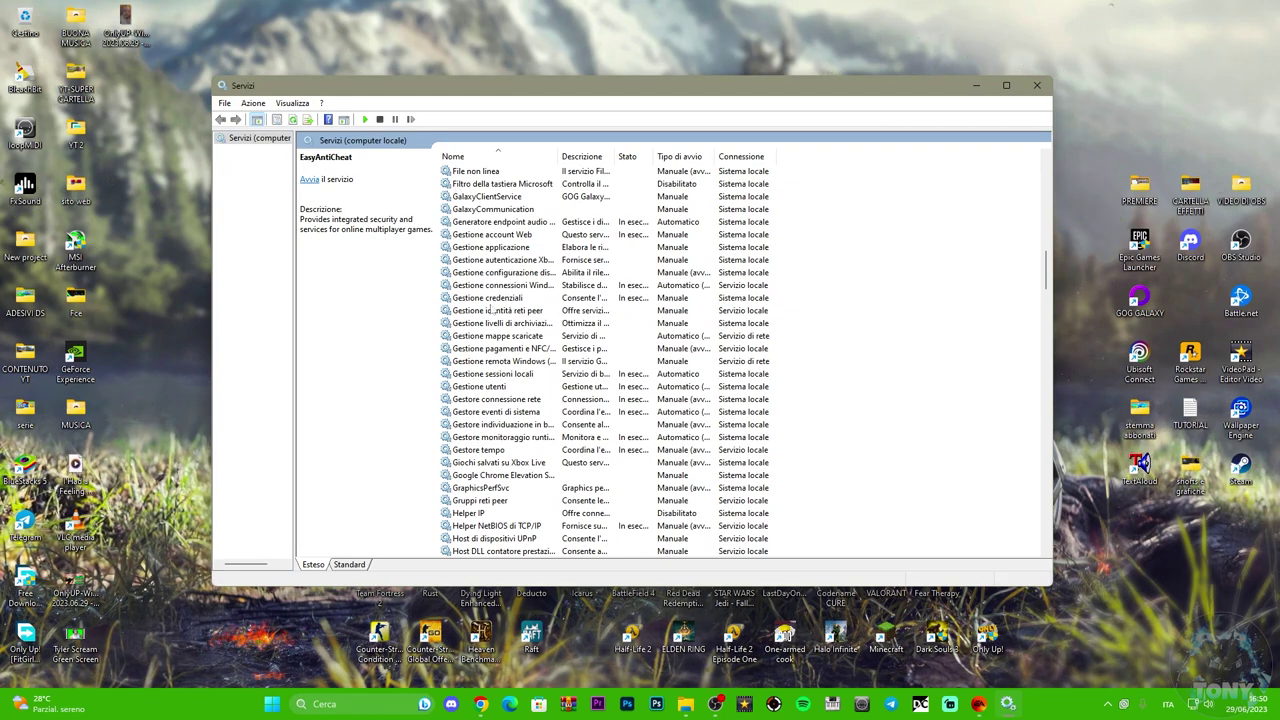
Set the startup type of the Easy Anti-Cheat (Epic Online Services) service to Automatico and confirm the change
scroll(597, 301, "down", 5)
scroll(597, 301, "up", 10)
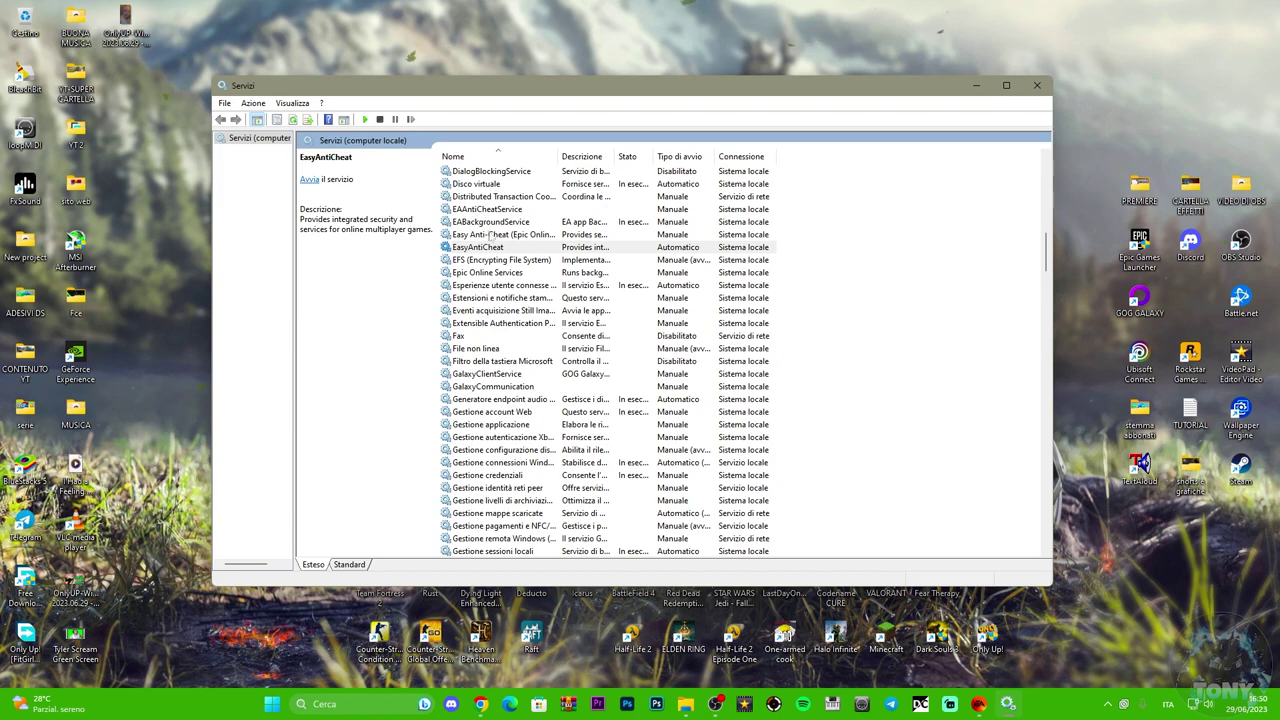
scroll(489, 233, "up", 2)
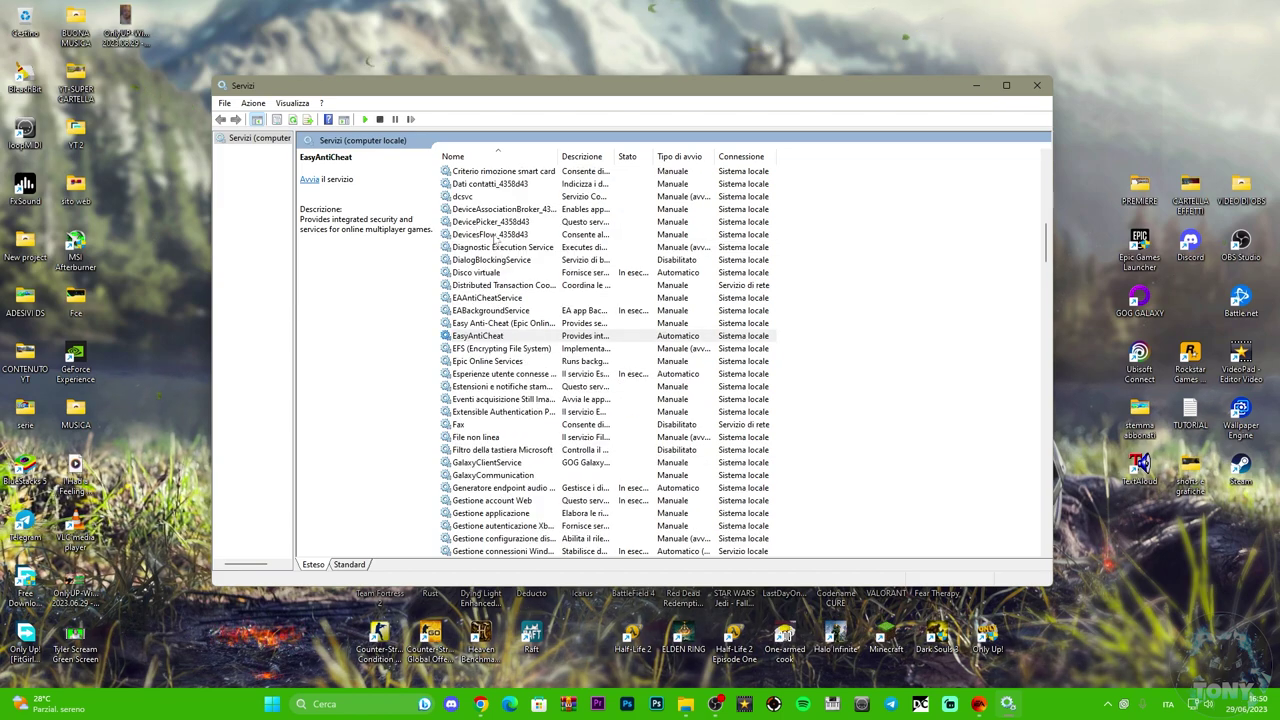
double_click(590, 323)
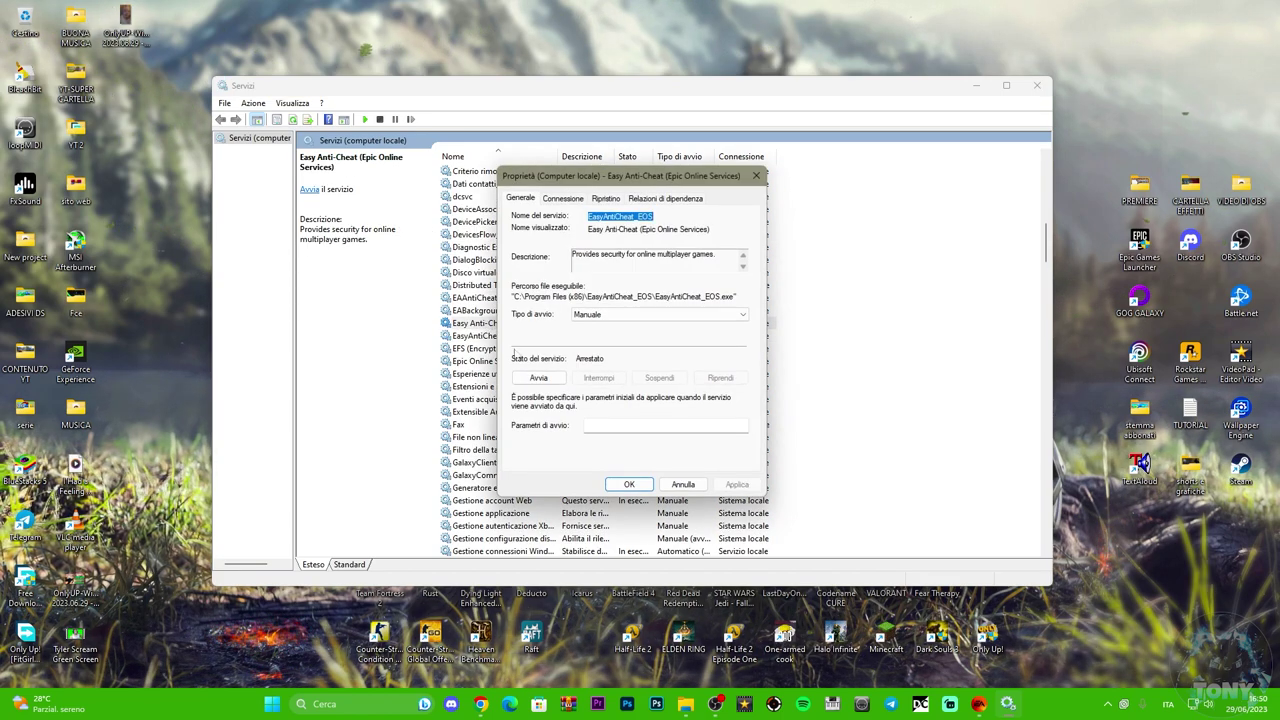
left_click(620, 314)
left_click(591, 339)
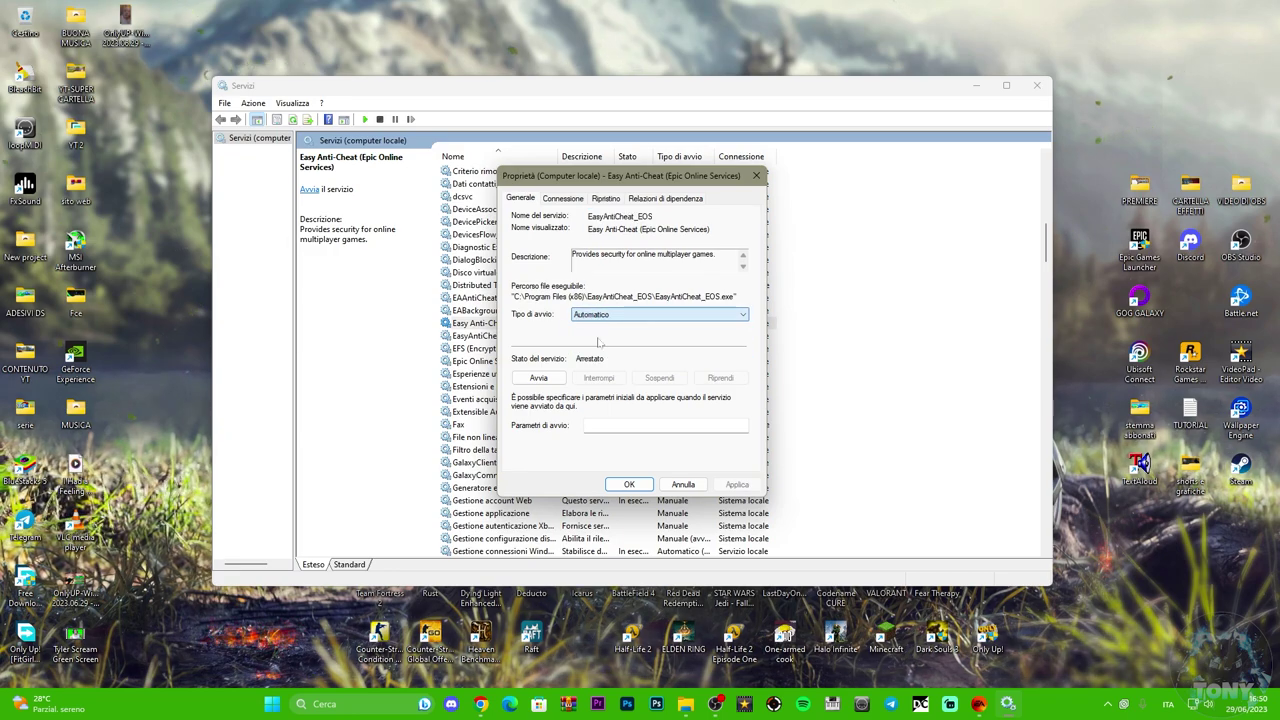
left_click(629, 485)
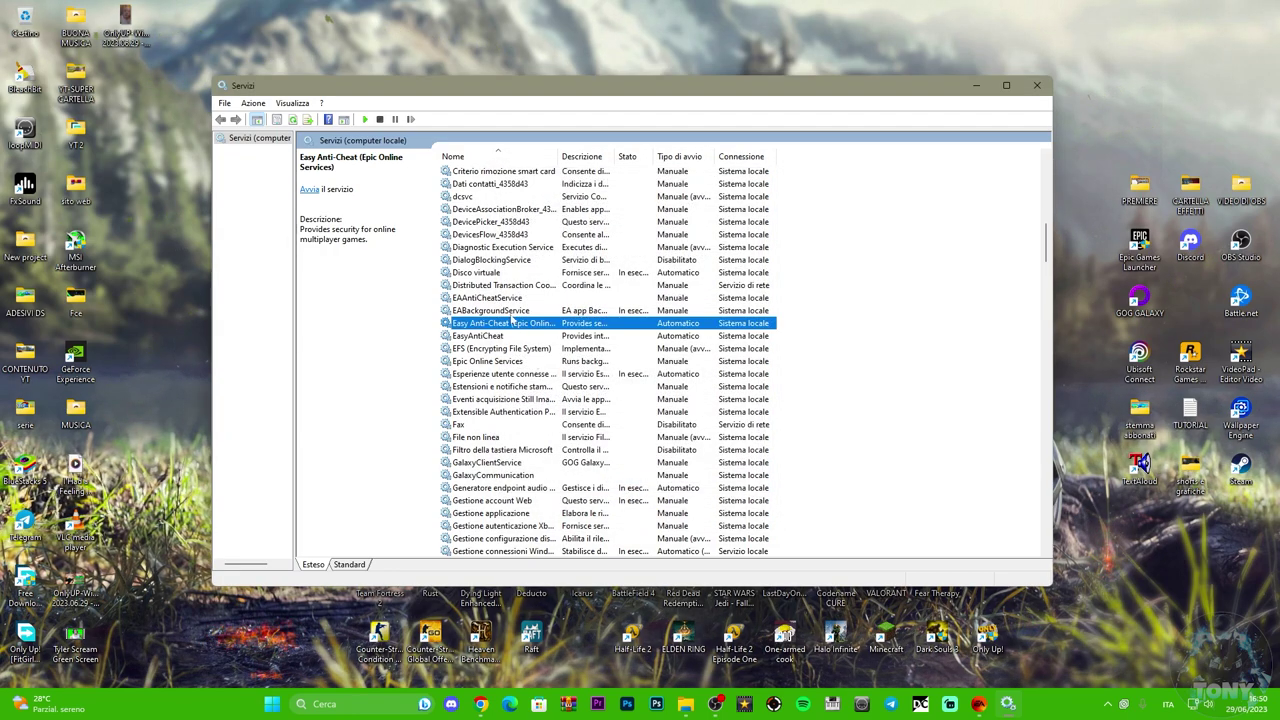
Check the startup type in the Easy Anti-Cheat (Epic Online Services) service's properties and close them
left_click(660, 337)
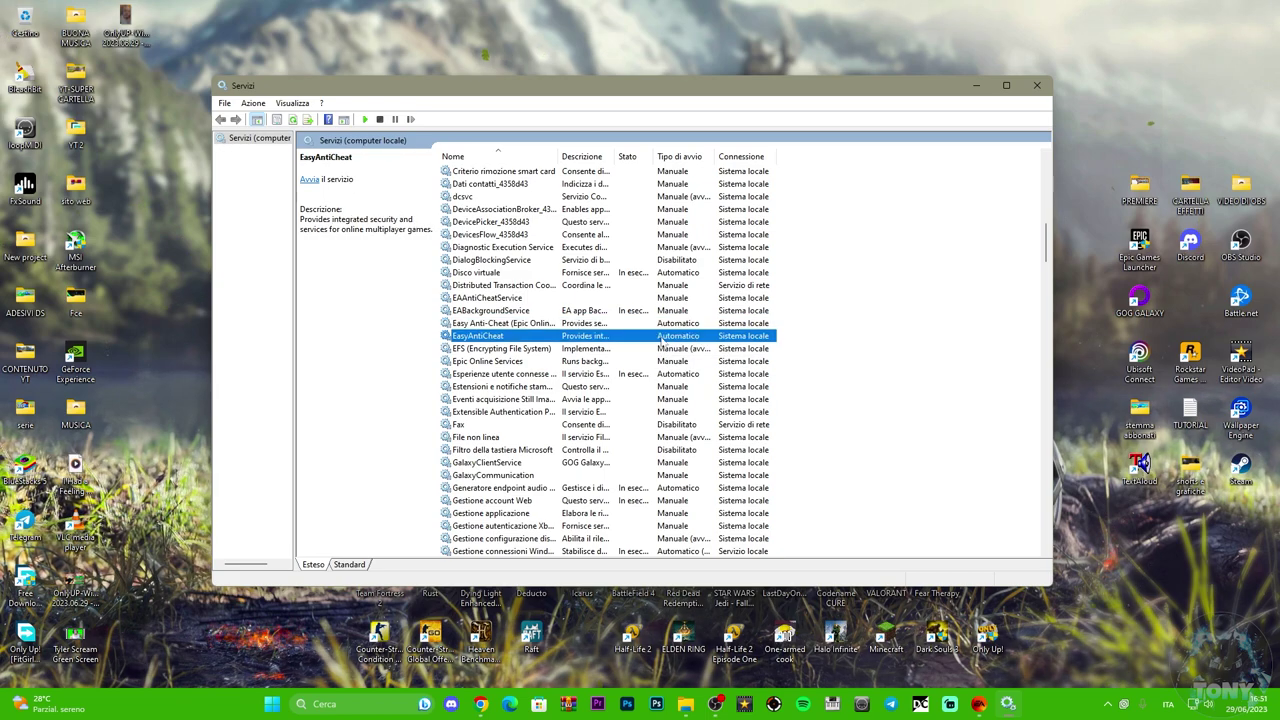
left_click(546, 326)
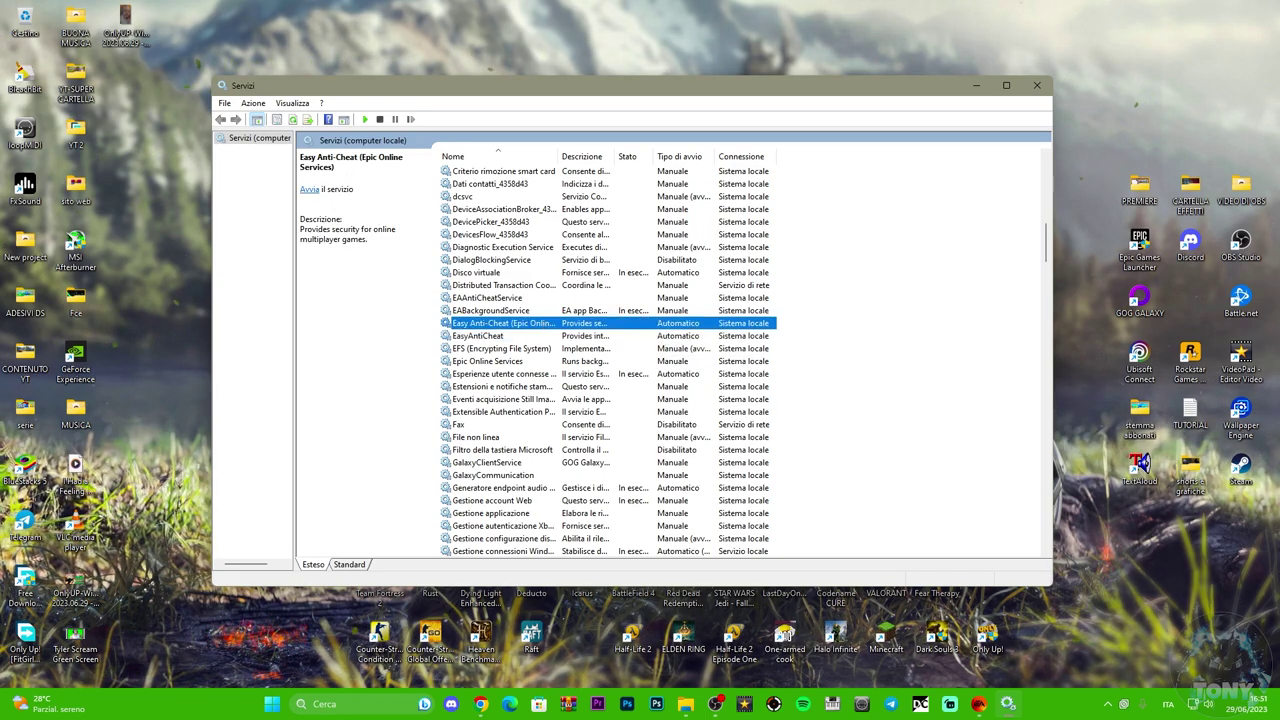
double_click(628, 330)
left_click(635, 319)
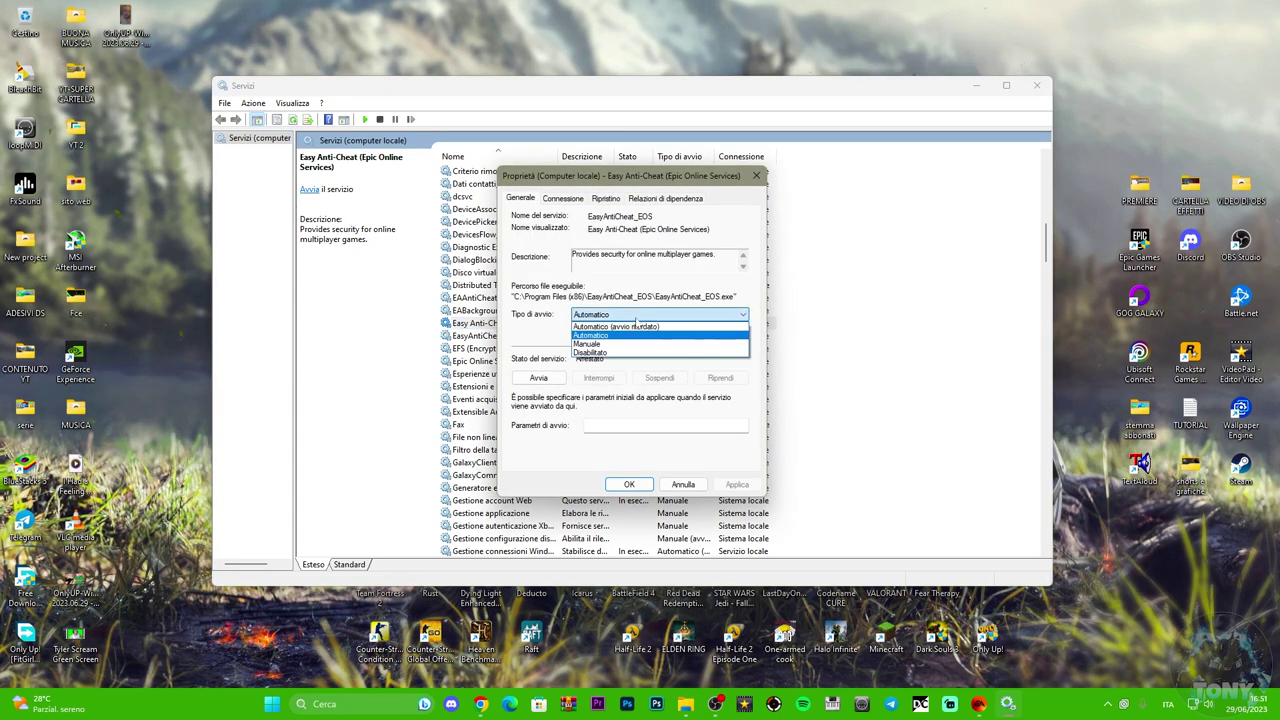
left_click(600, 335)
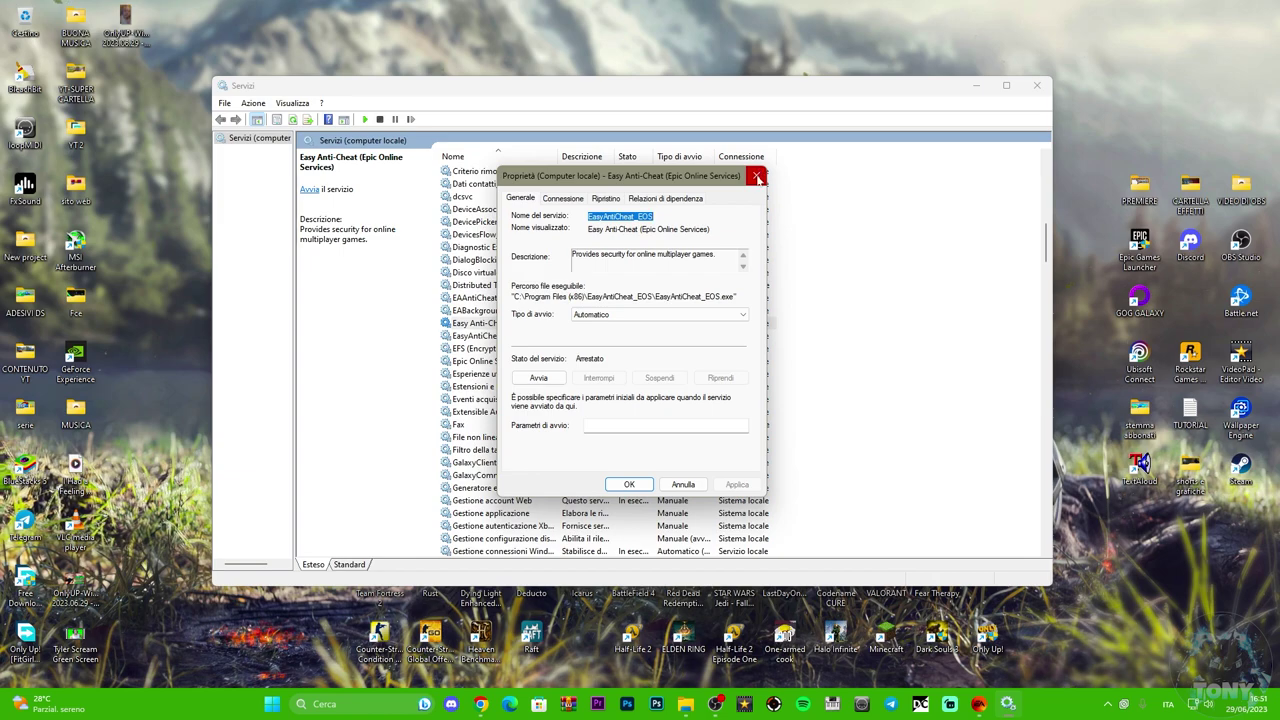
left_click(758, 177)
Apply the Automatico startup type to the EasyAntiCheat service and close the Servizi console
double_click(500, 335)
left_click(630, 316)
left_click(600, 335)
left_click(737, 484)
left_click(629, 484)
left_click(1038, 88)
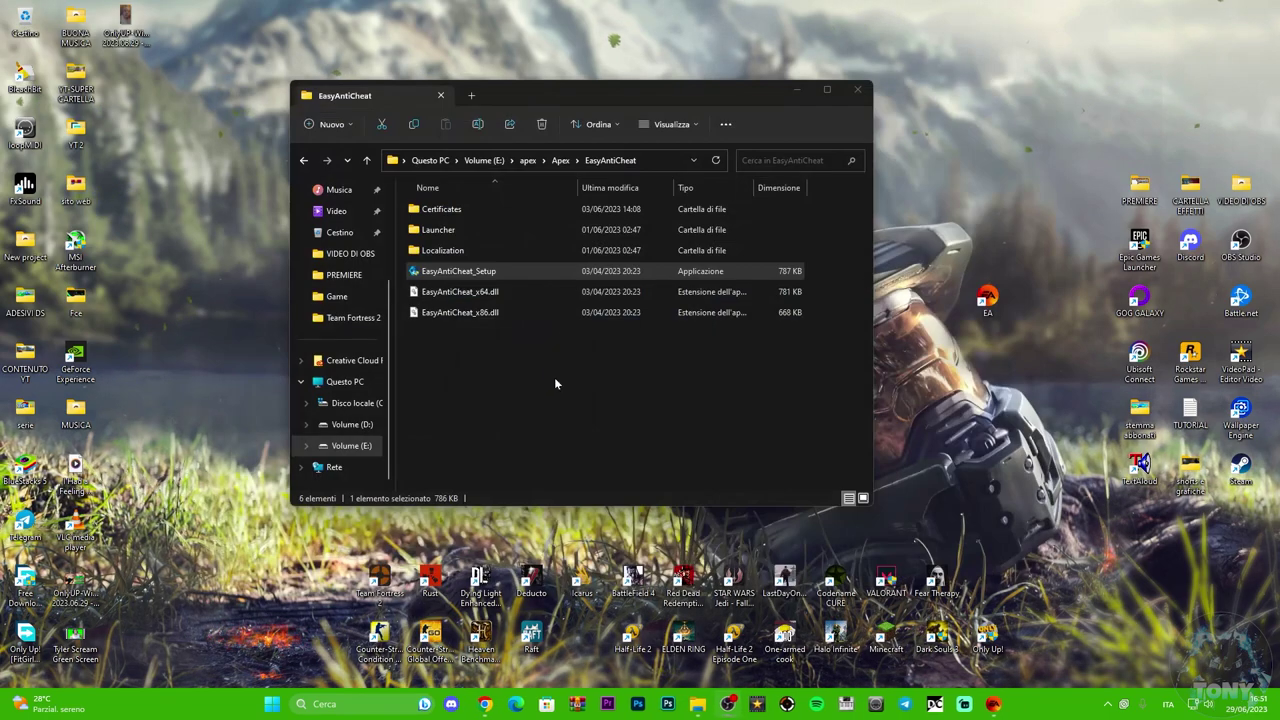
Close the EasyAntiCheat folder and switch to Chrome's Microsoft Visual C++ page, at the Visual Studio 2015, 2017, 2019 e 2022 download table
left_click(859, 92)
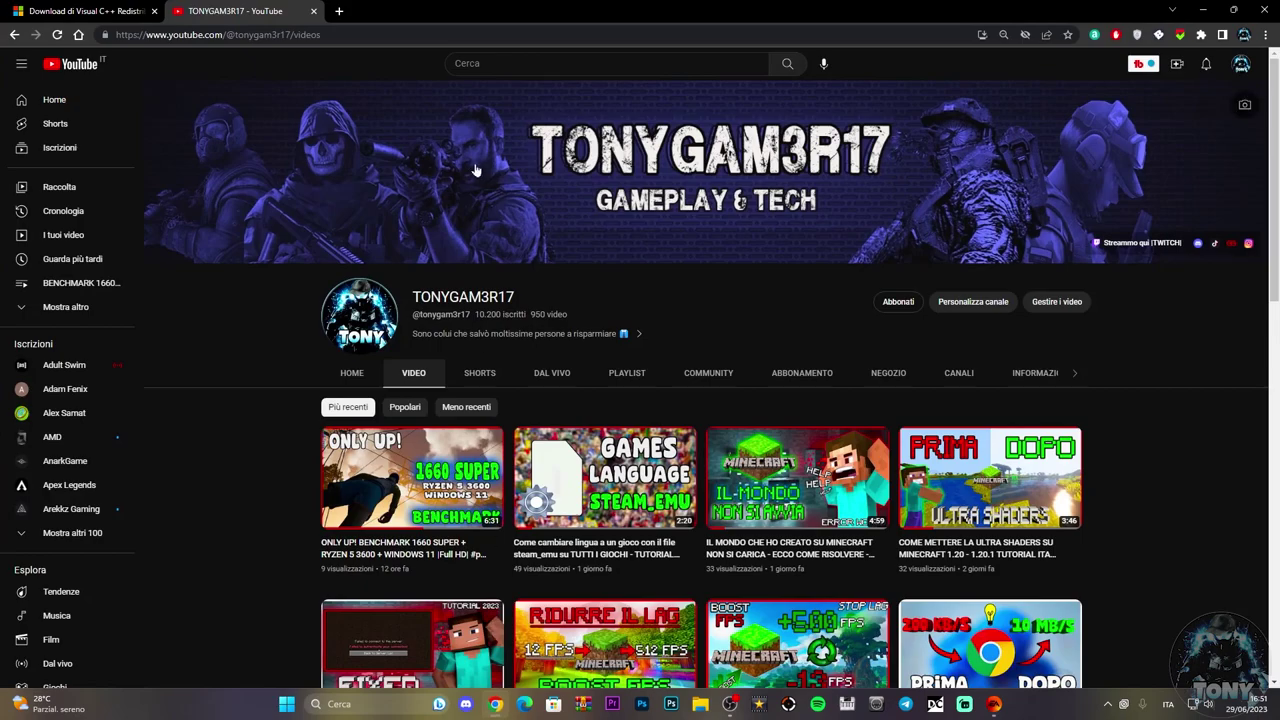
left_click(59, 11)
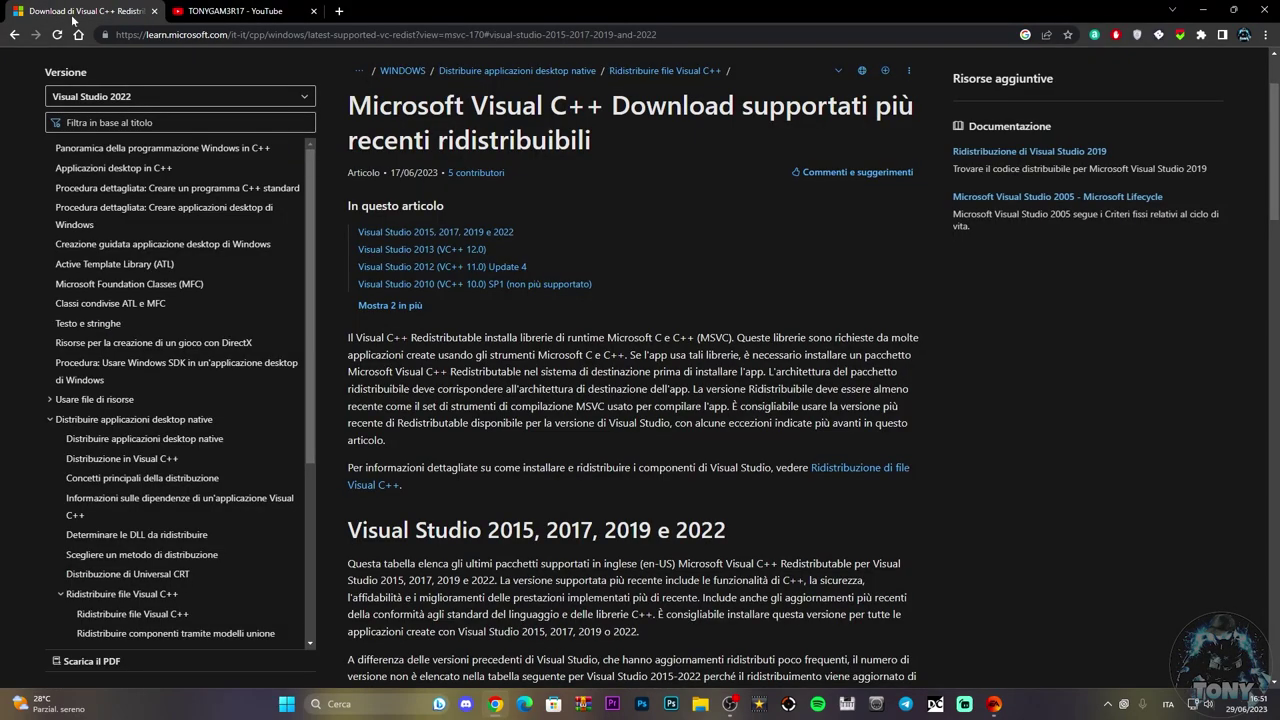
scroll(640, 400, "down", 5)
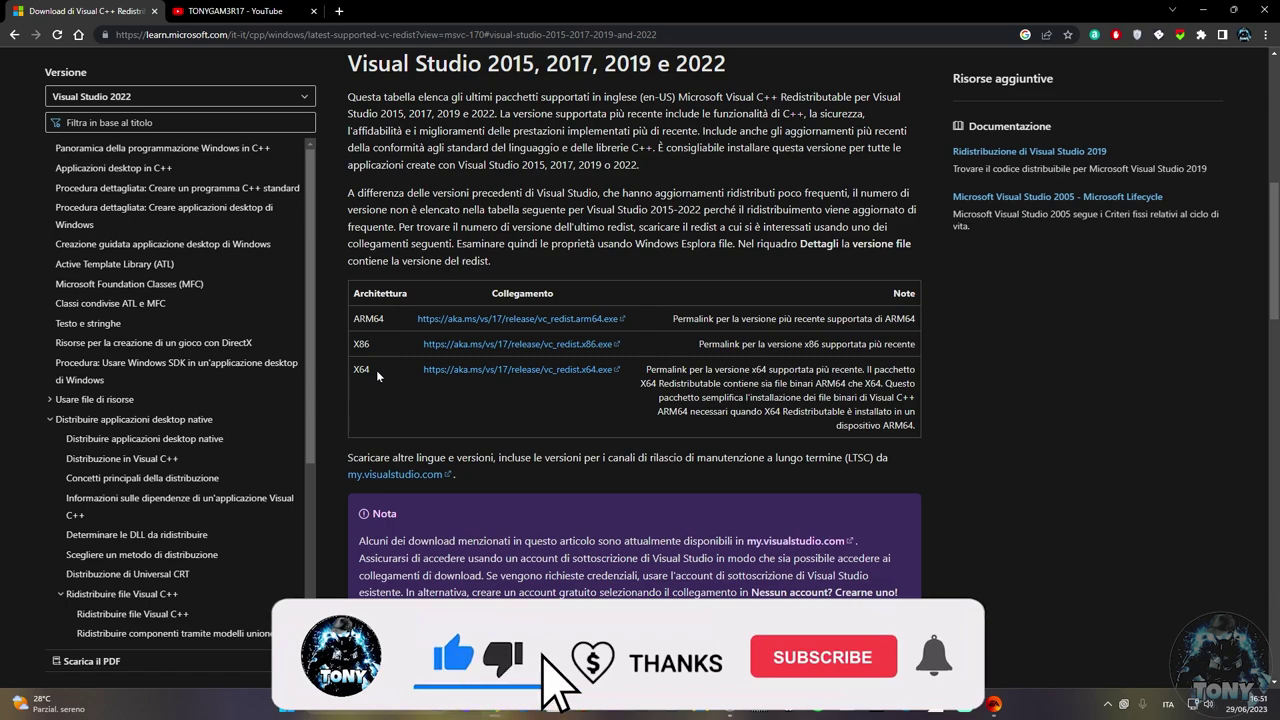
Download VC_redist.arm64 to the Desktop and move the three VC_redist installers together to an empty area of the desktop
left_click(479, 320)
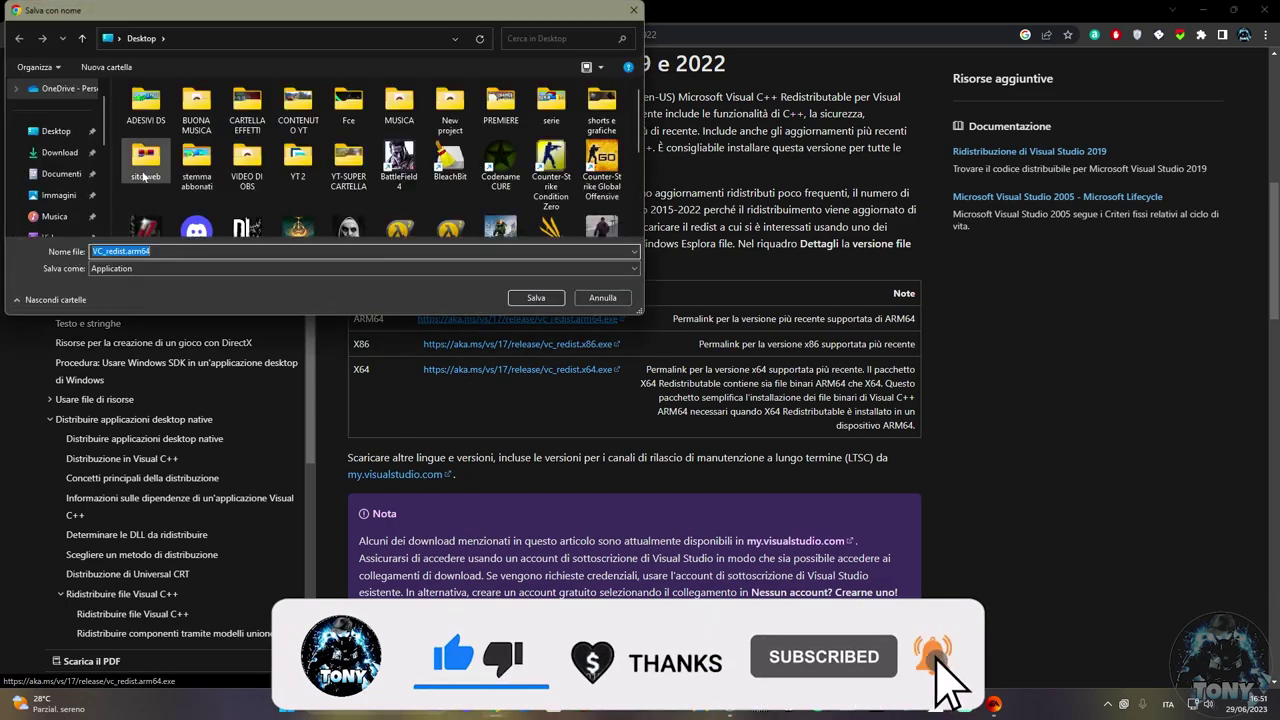
left_click(530, 292)
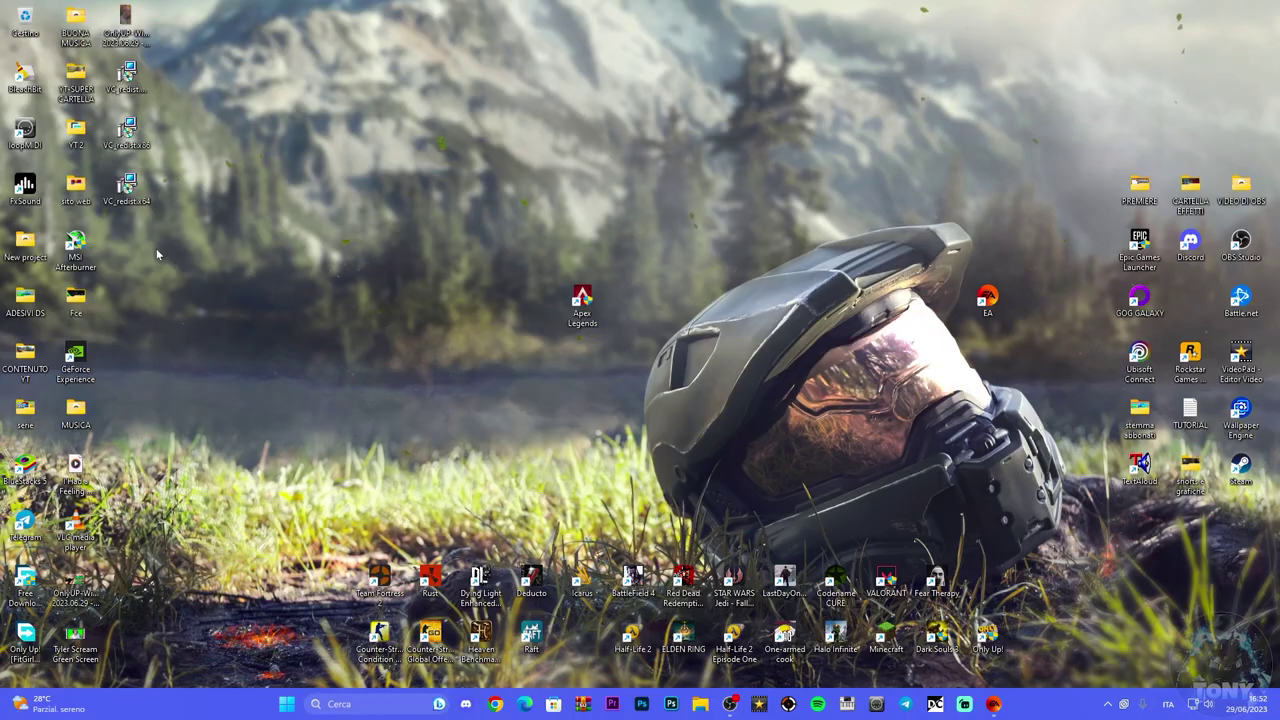
left_click_drag(150, 85, 456, 195)
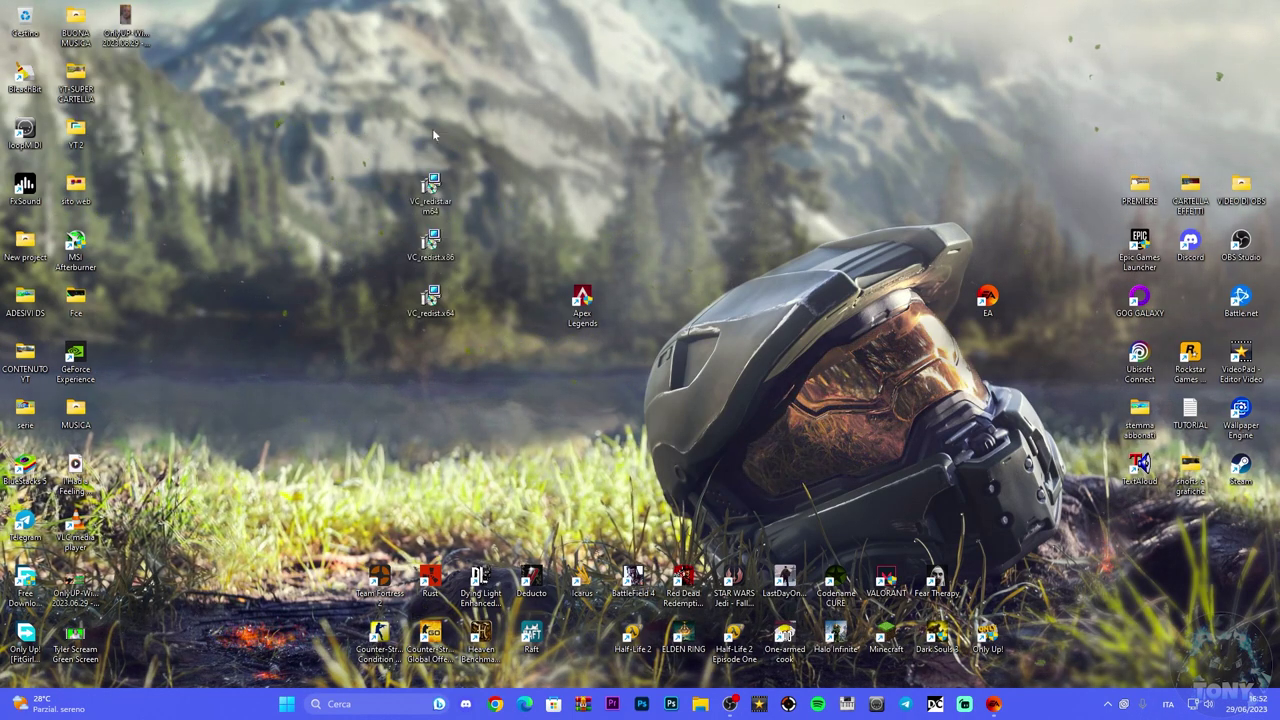
Install the Microsoft Visual C++ 2015-2022 Redistributable packages from the desktop VC_redist installers and close the finished setup
double_click(430, 188)
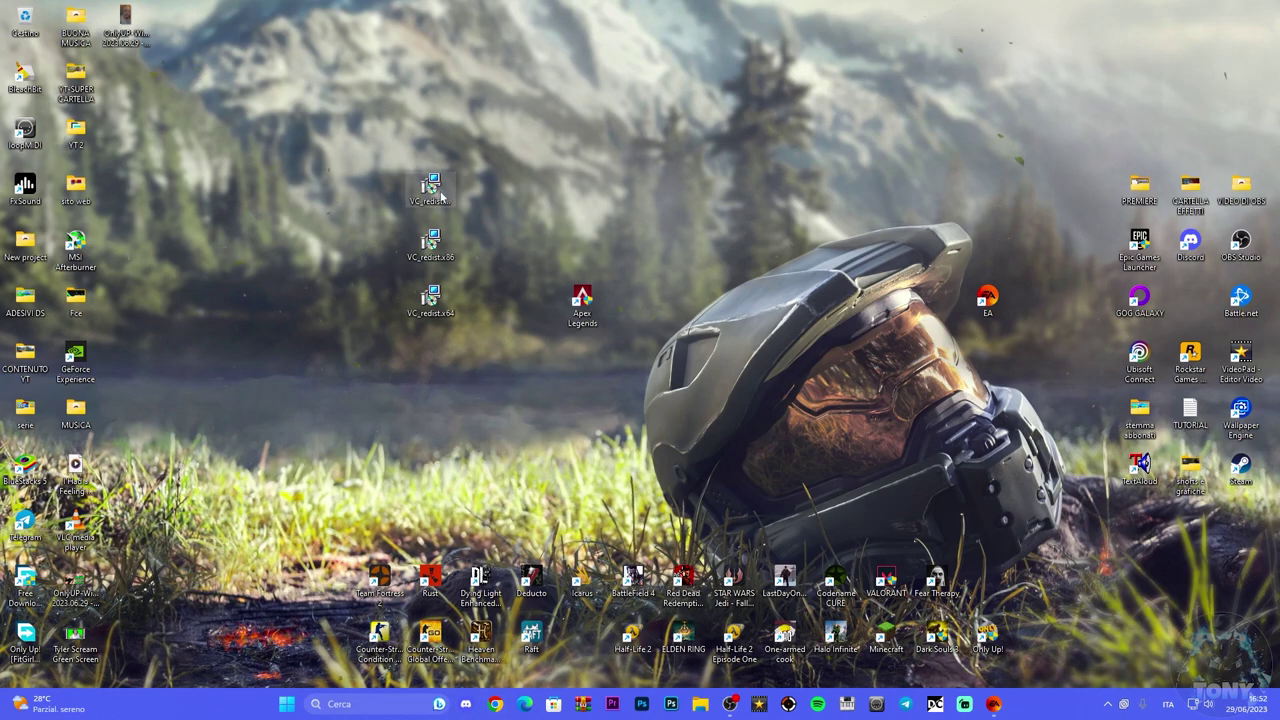
left_click(590, 404)
left_click(714, 427)
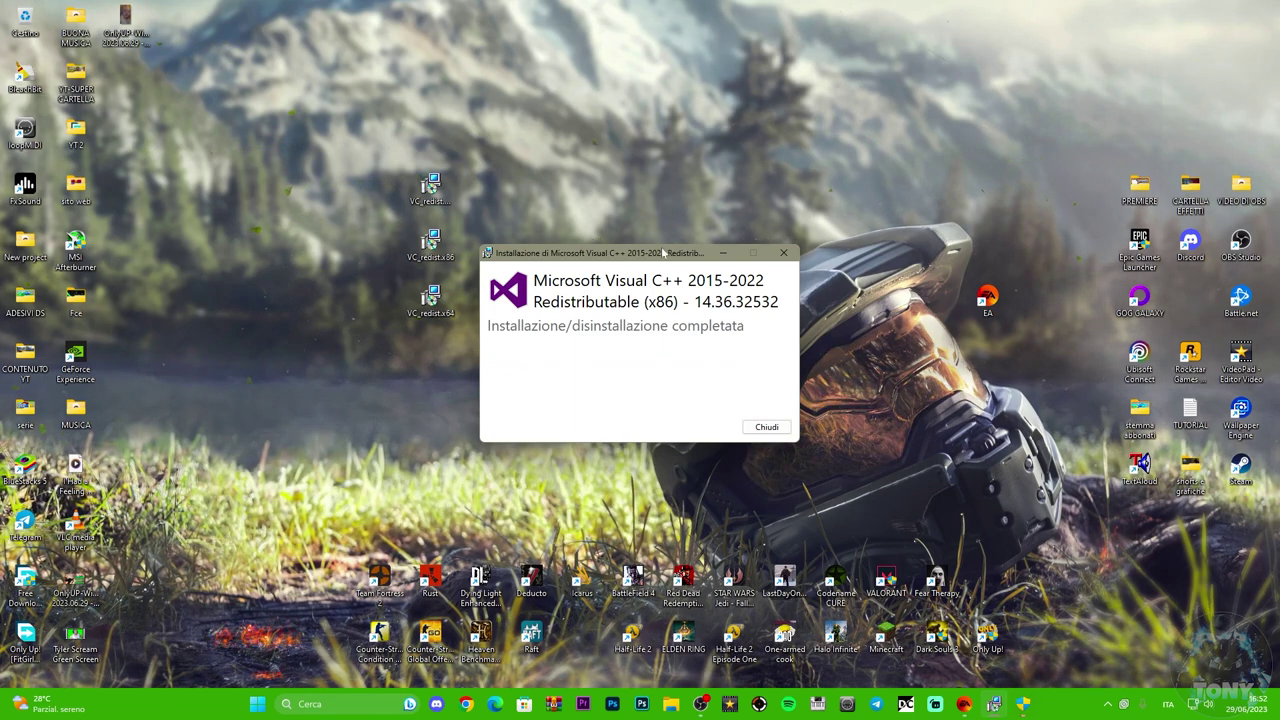
left_click(858, 374)
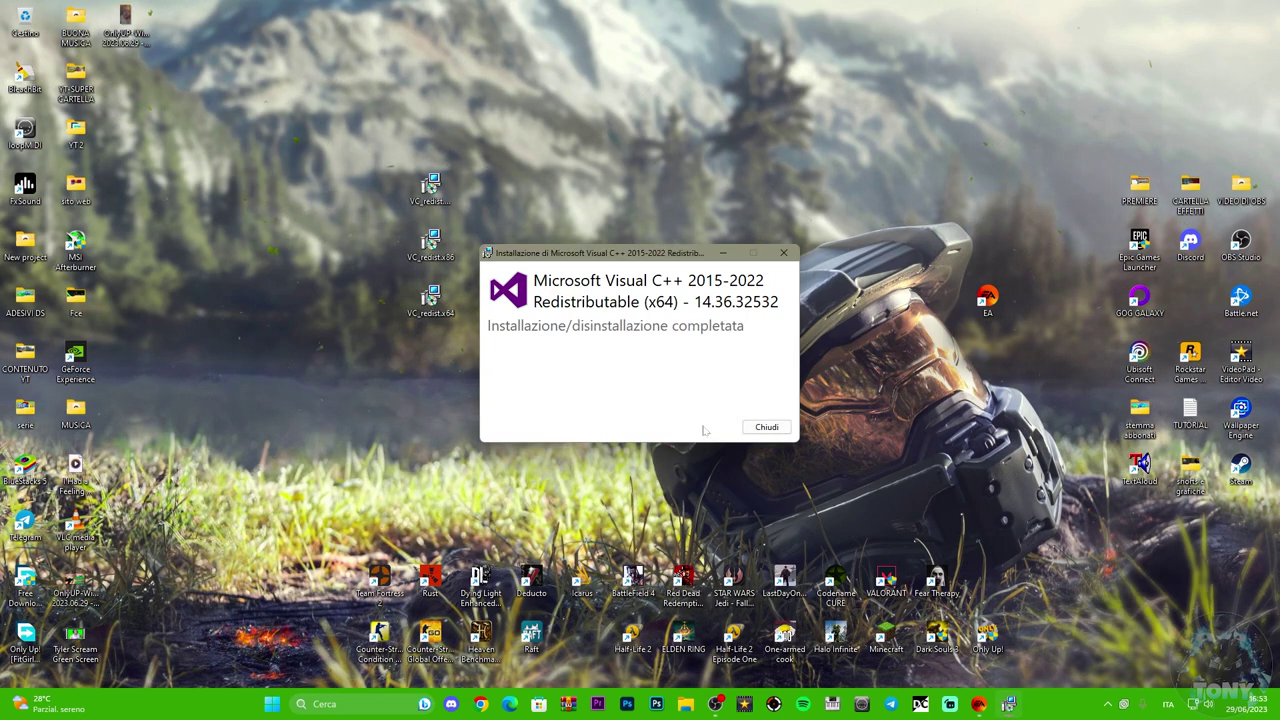
left_click(766, 427)
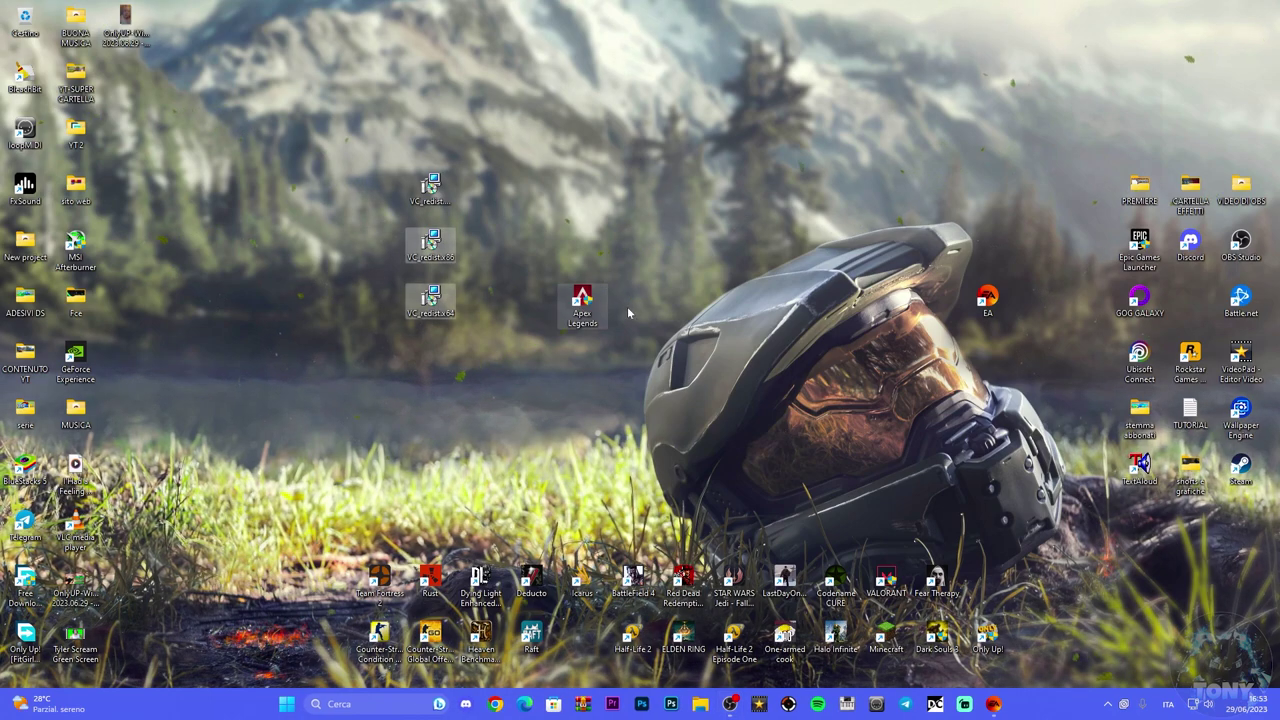
Delete the three VC_redist installers from the desktop
left_click_drag(438, 365, 442, 105)
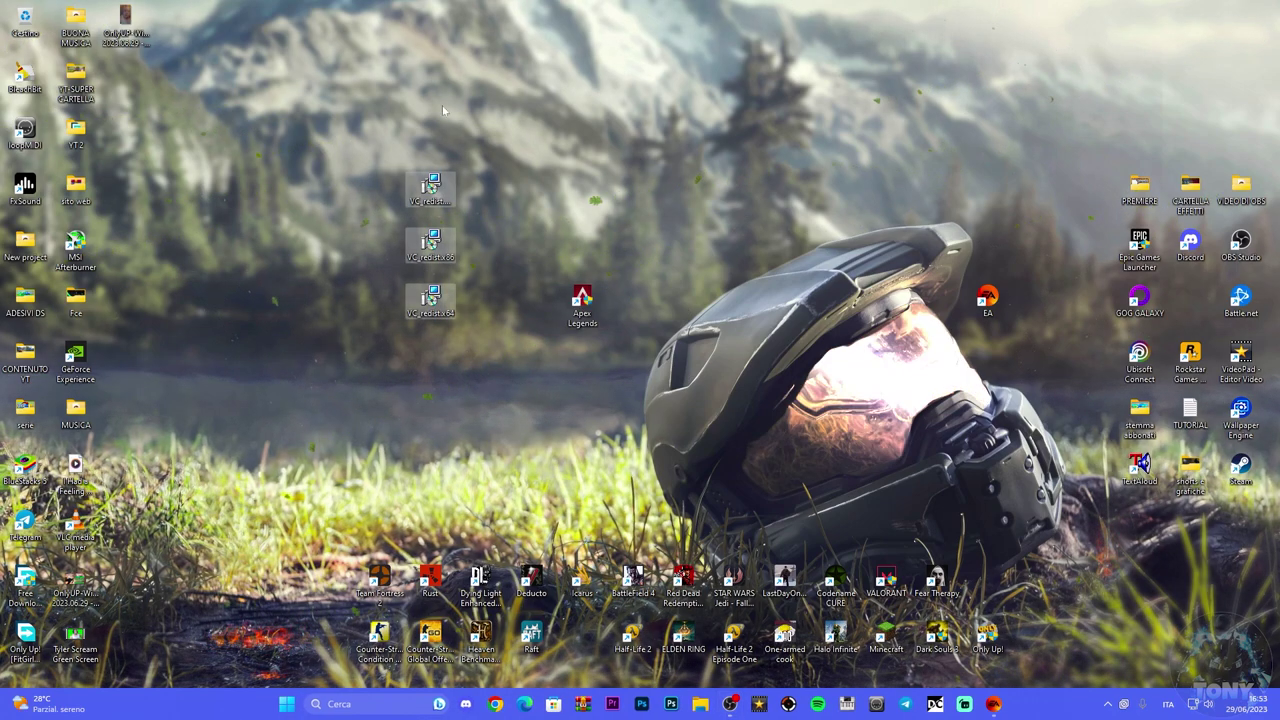
key("Delete")
right_click(444, 313)
left_click(475, 371)
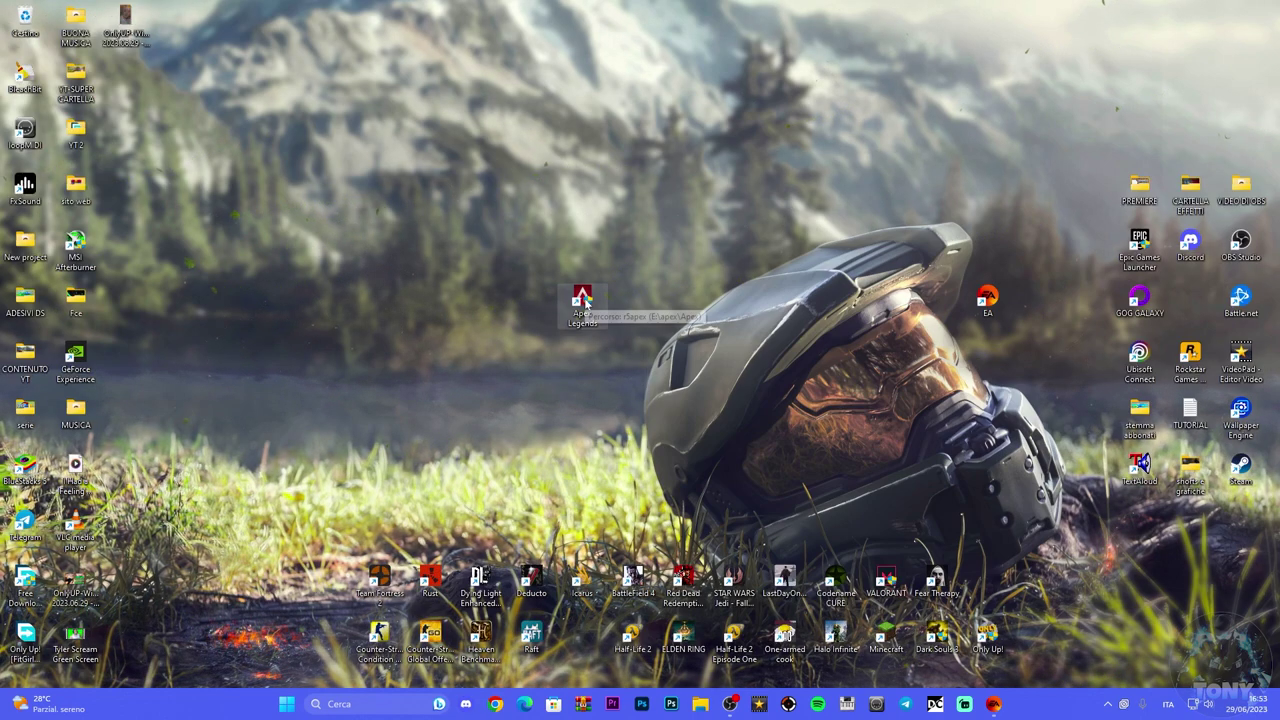
Switch to the EA app and open the Apex Legends installation folder from the game's properties
left_click(993, 704)
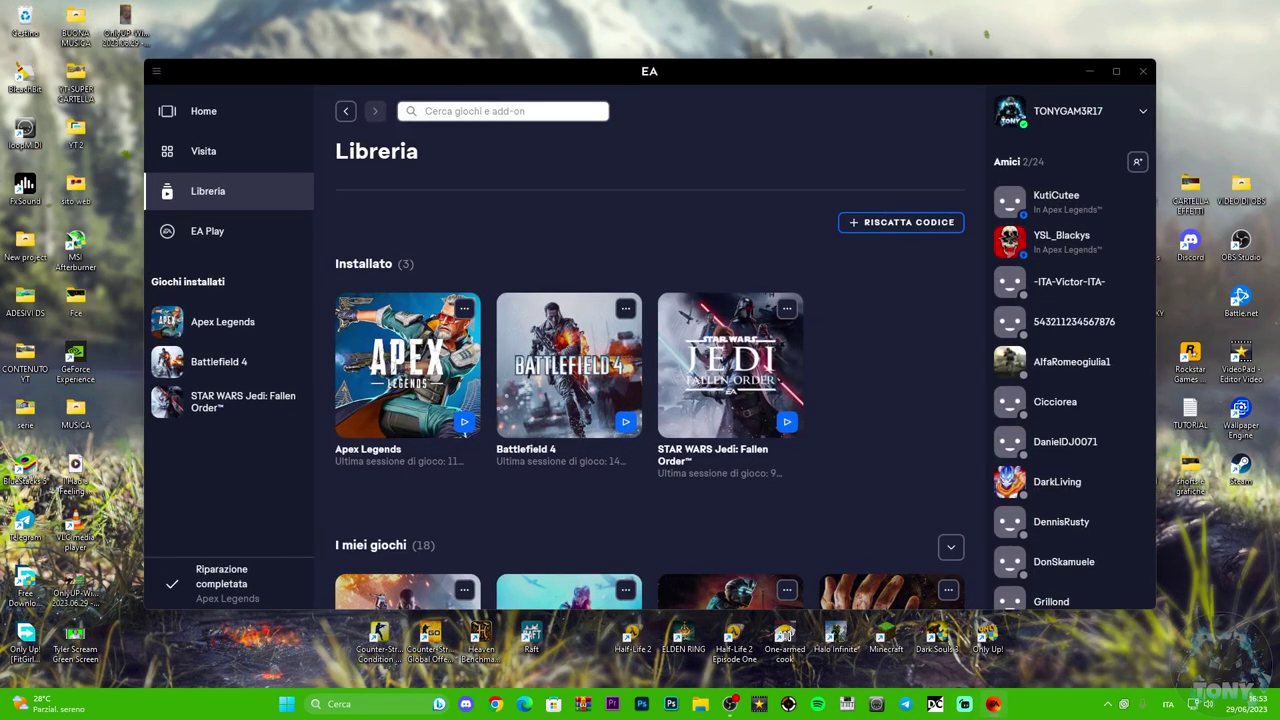
left_click(464, 304)
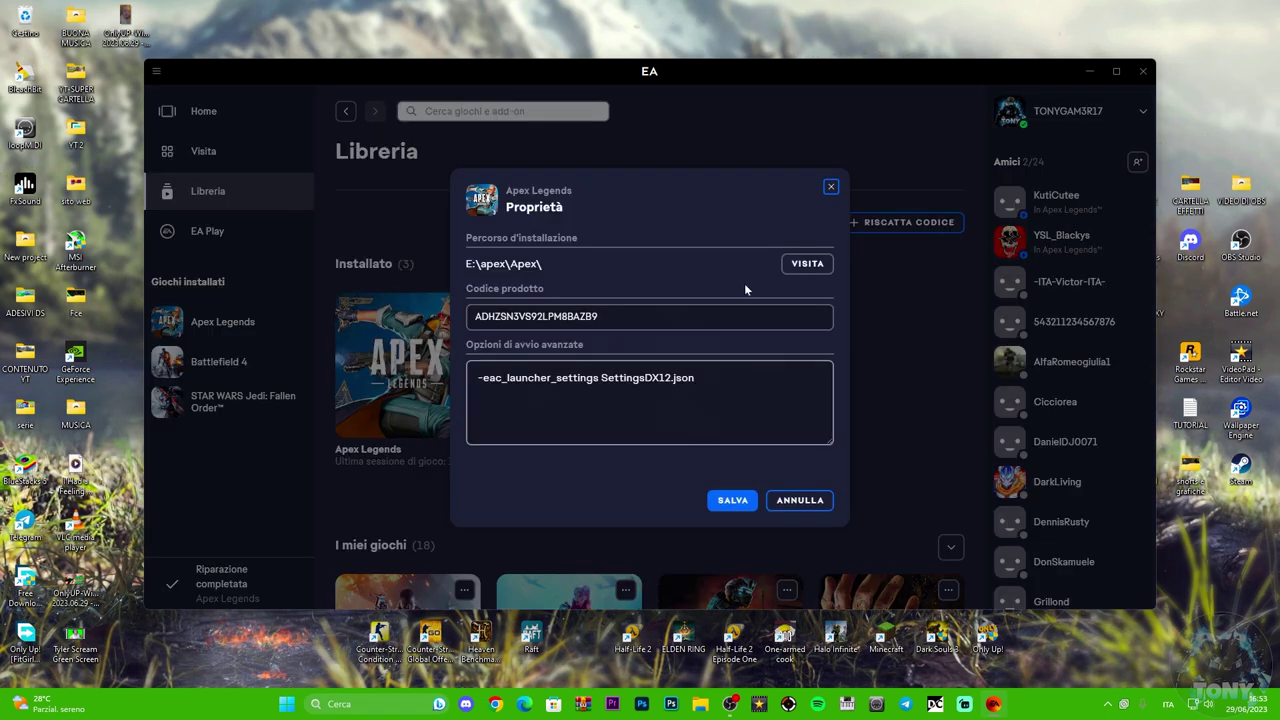
left_click(810, 266)
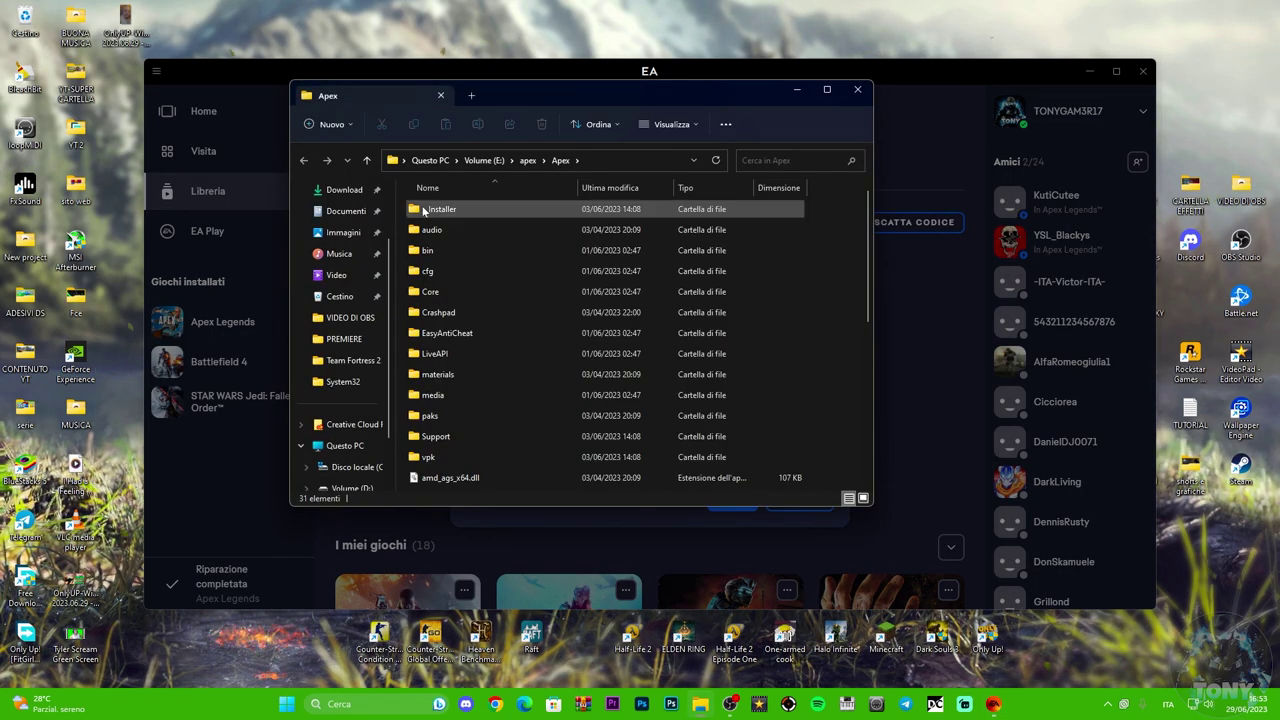
Run EasyAntiCheat_Setup from the EasyAntiCheat folder, repair the anti-cheat for Apex Legends, and close the setup
double_click(490, 333)
left_click(470, 271)
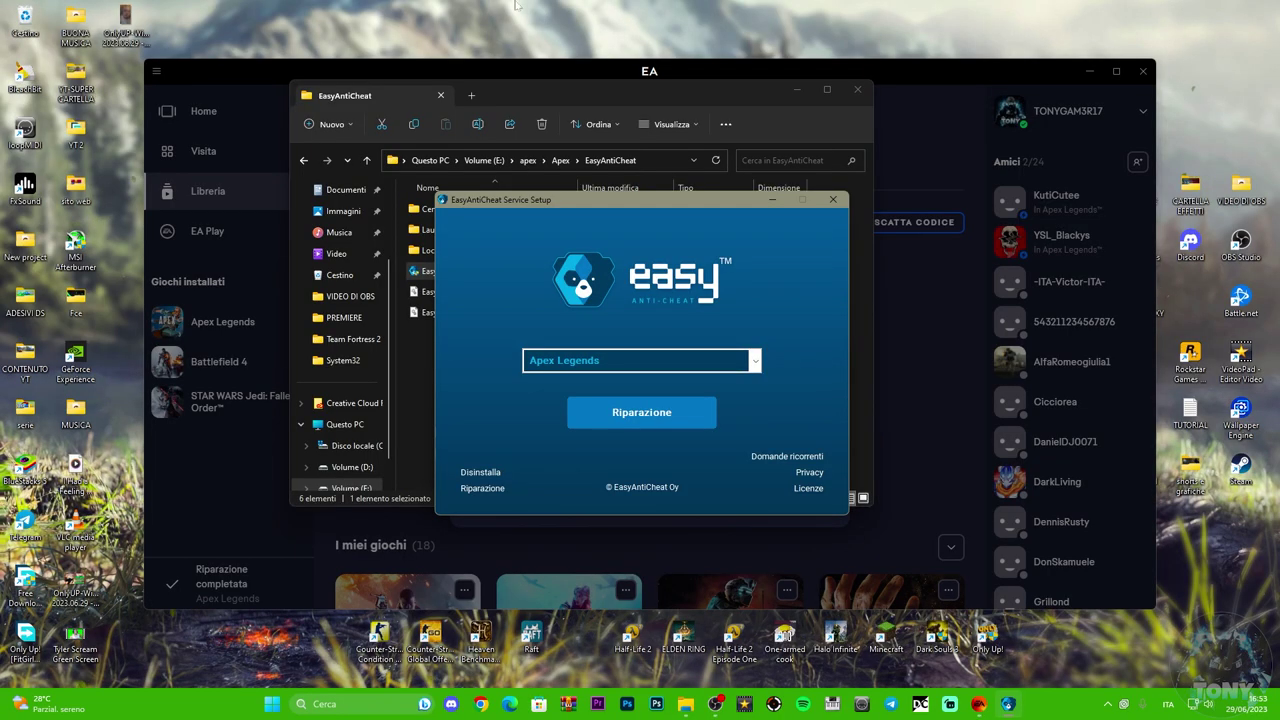
left_click(643, 420)
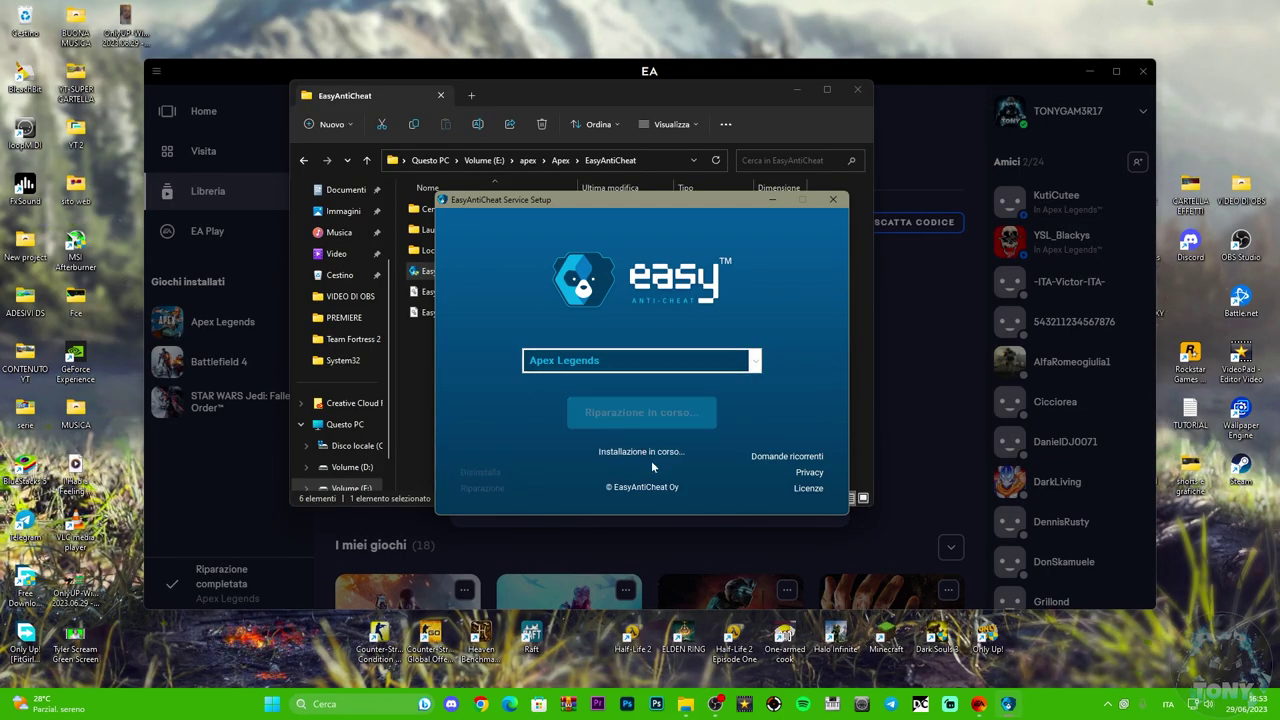
left_click(832, 199)
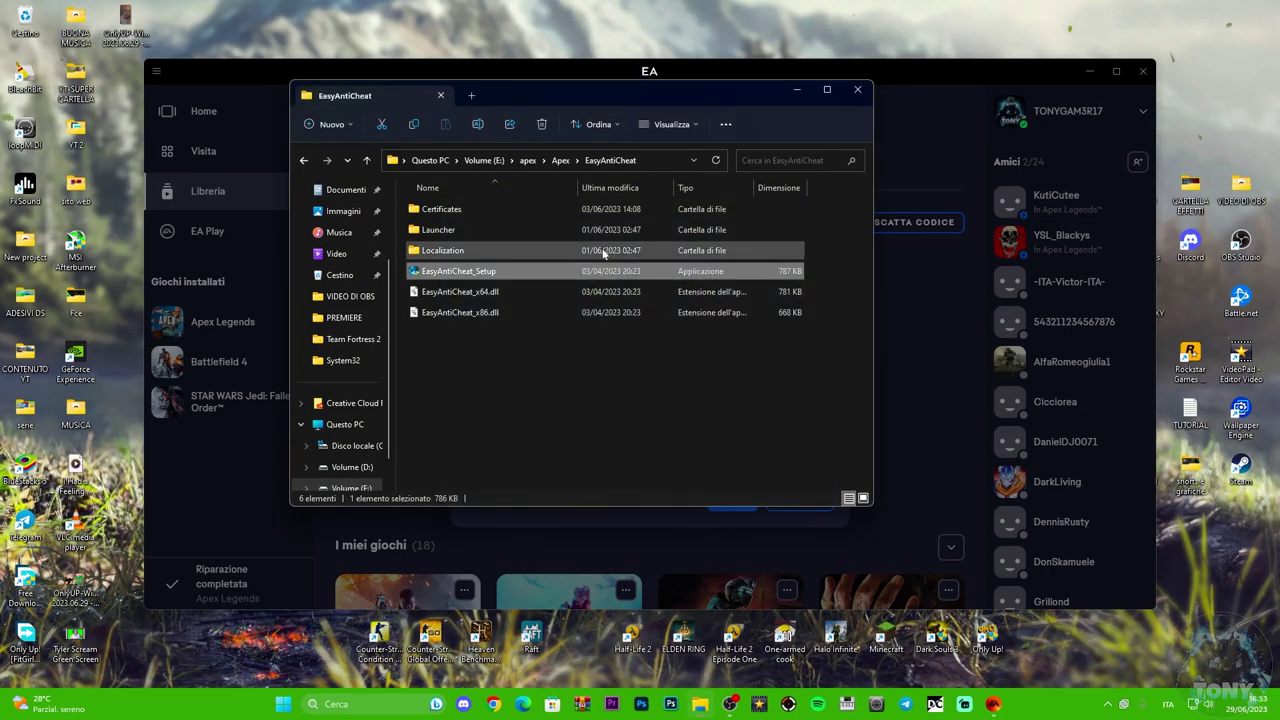
In the Apex folder, set EasyAntiCheat_launcher's compatibility properties to always run the program as administrator, and apply the change
left_click(303, 160)
scroll(662, 369, "down", 5)
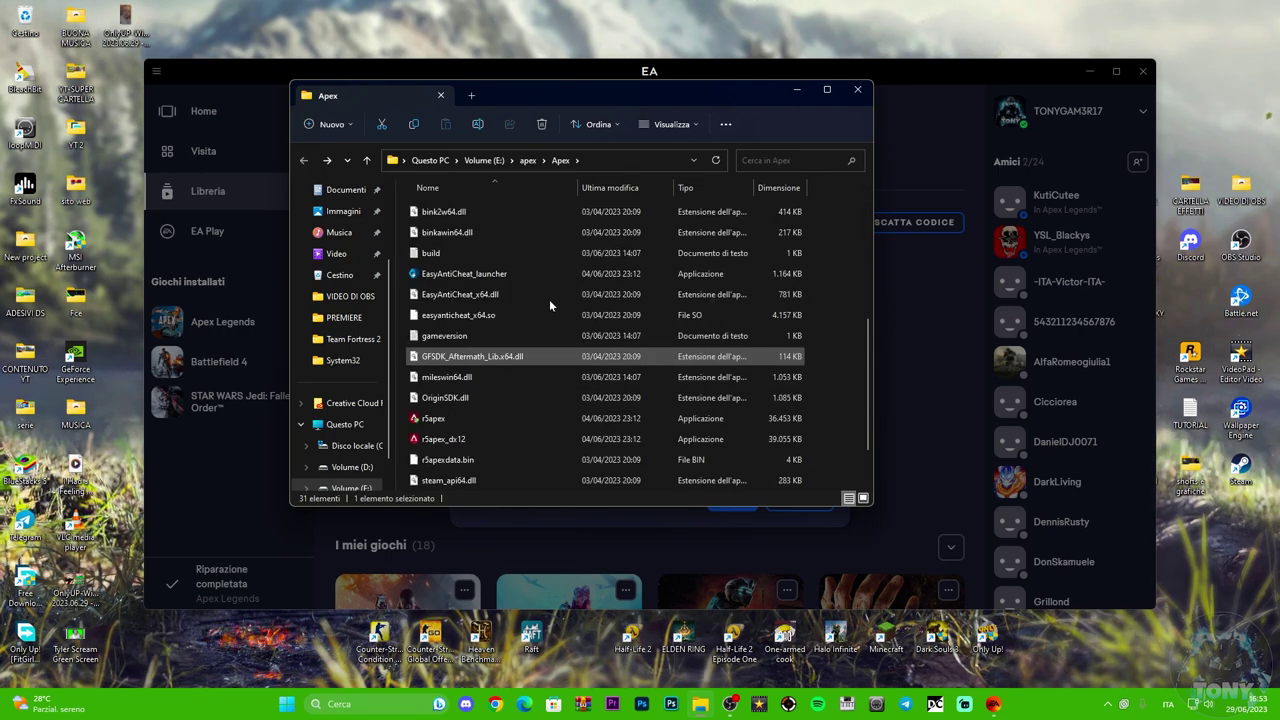
right_click(512, 280)
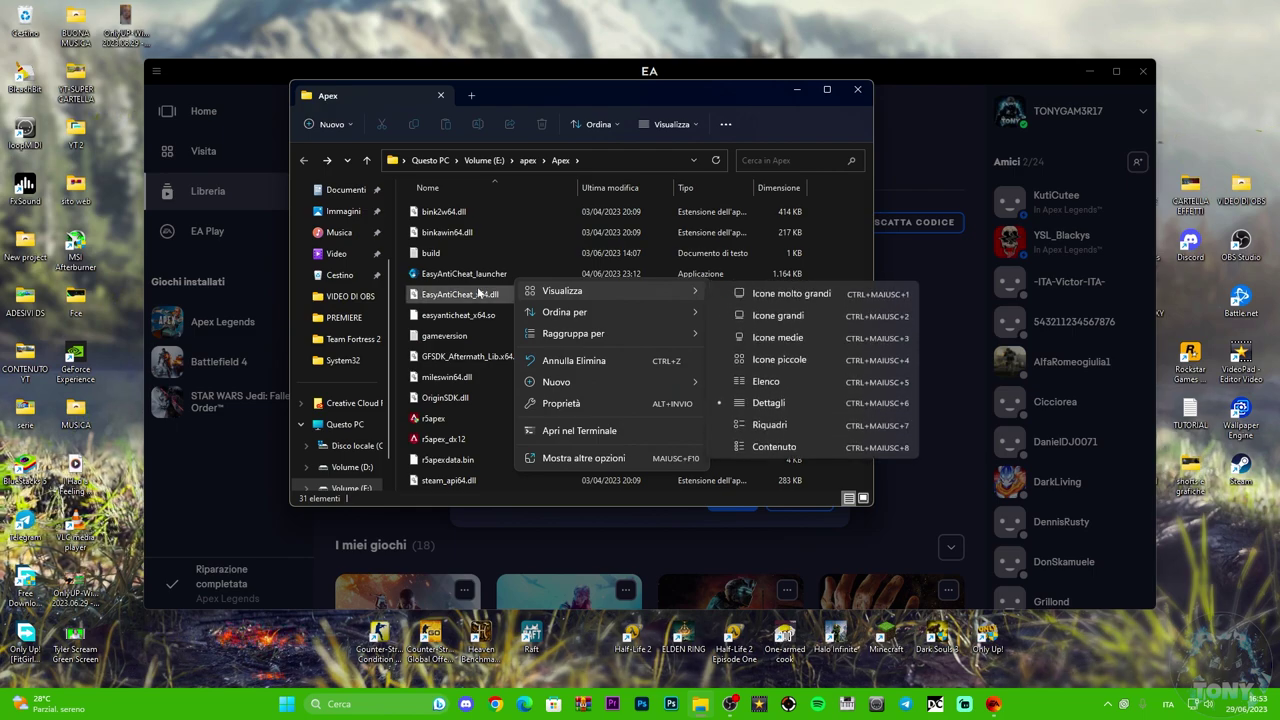
left_click(567, 90)
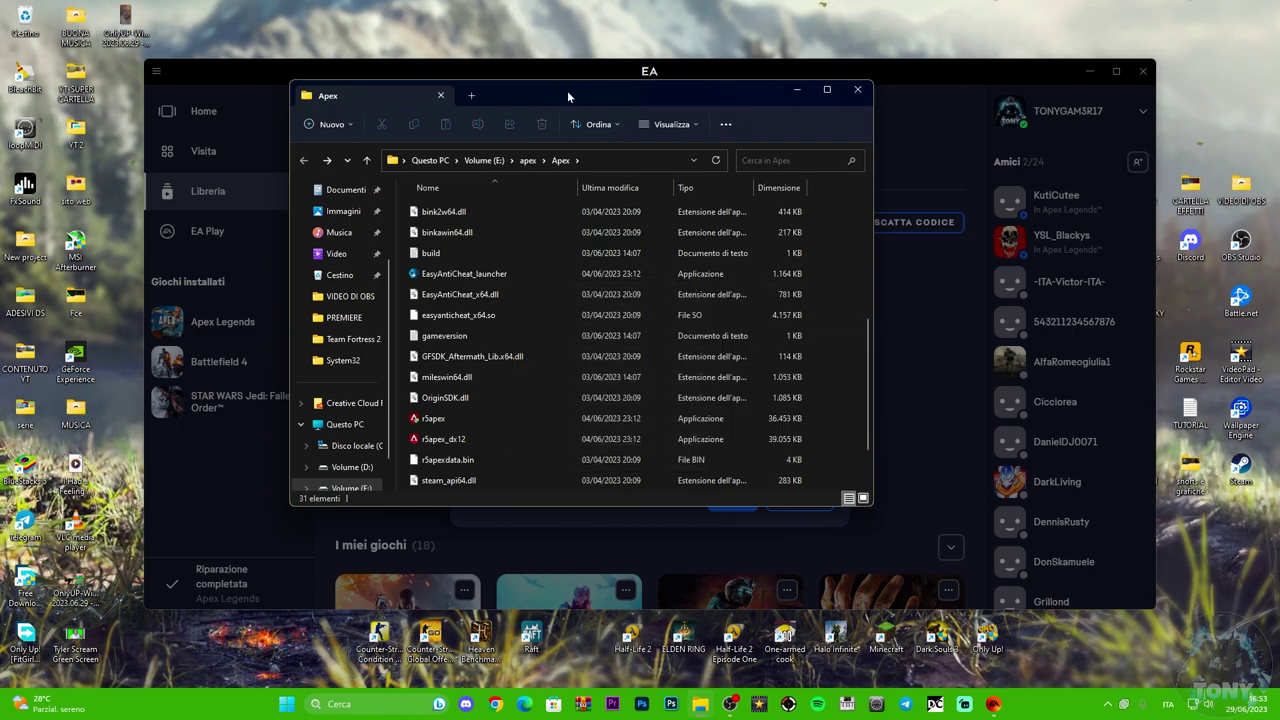
right_click(508, 282)
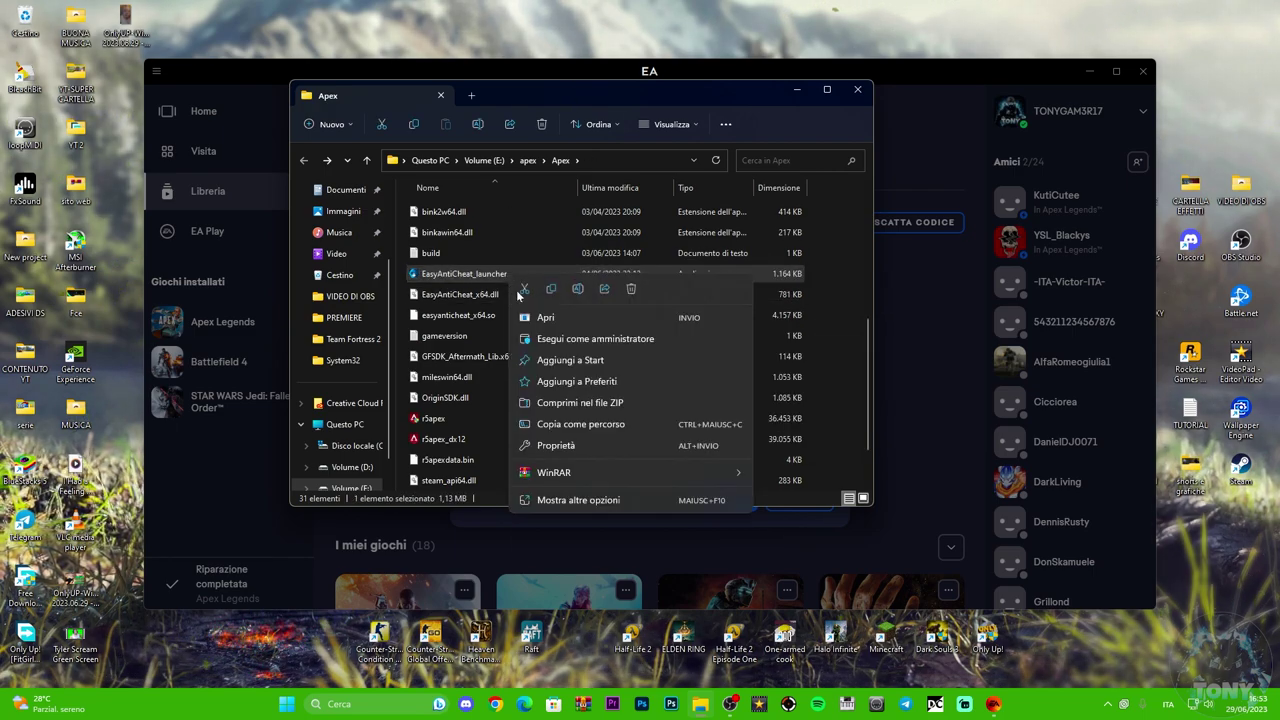
left_click(585, 500)
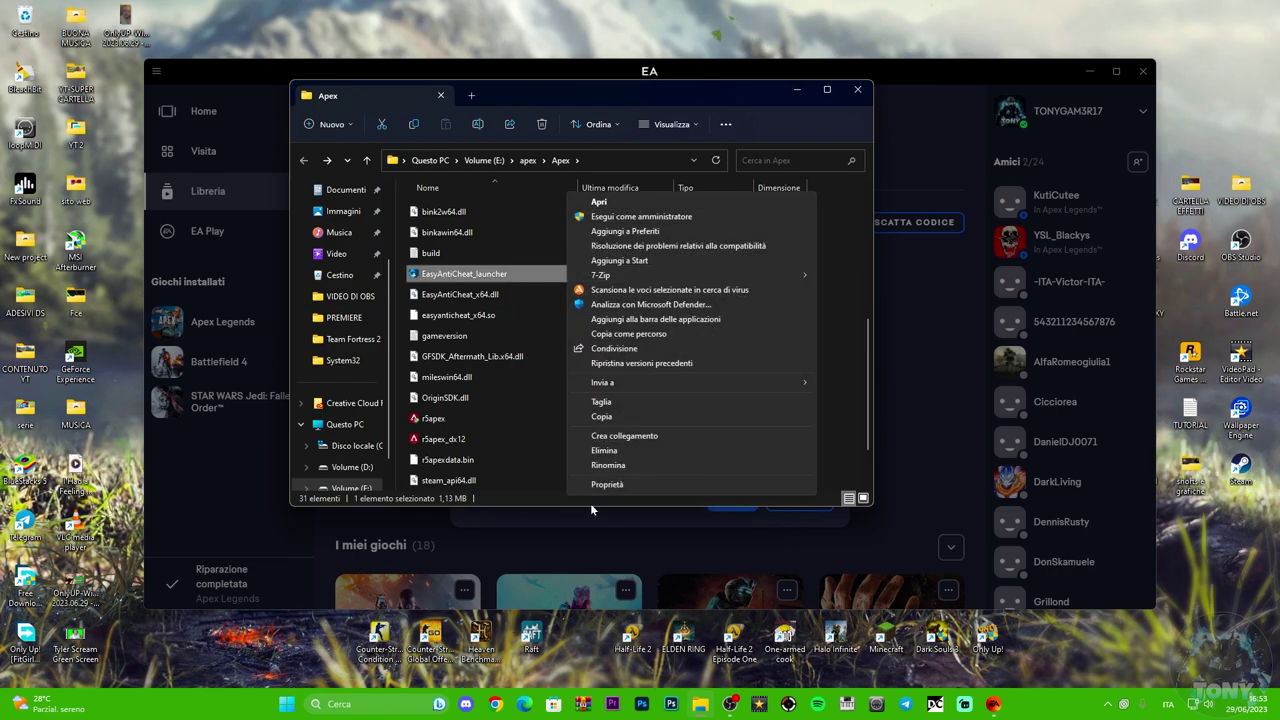
left_click(609, 485)
left_click(699, 347)
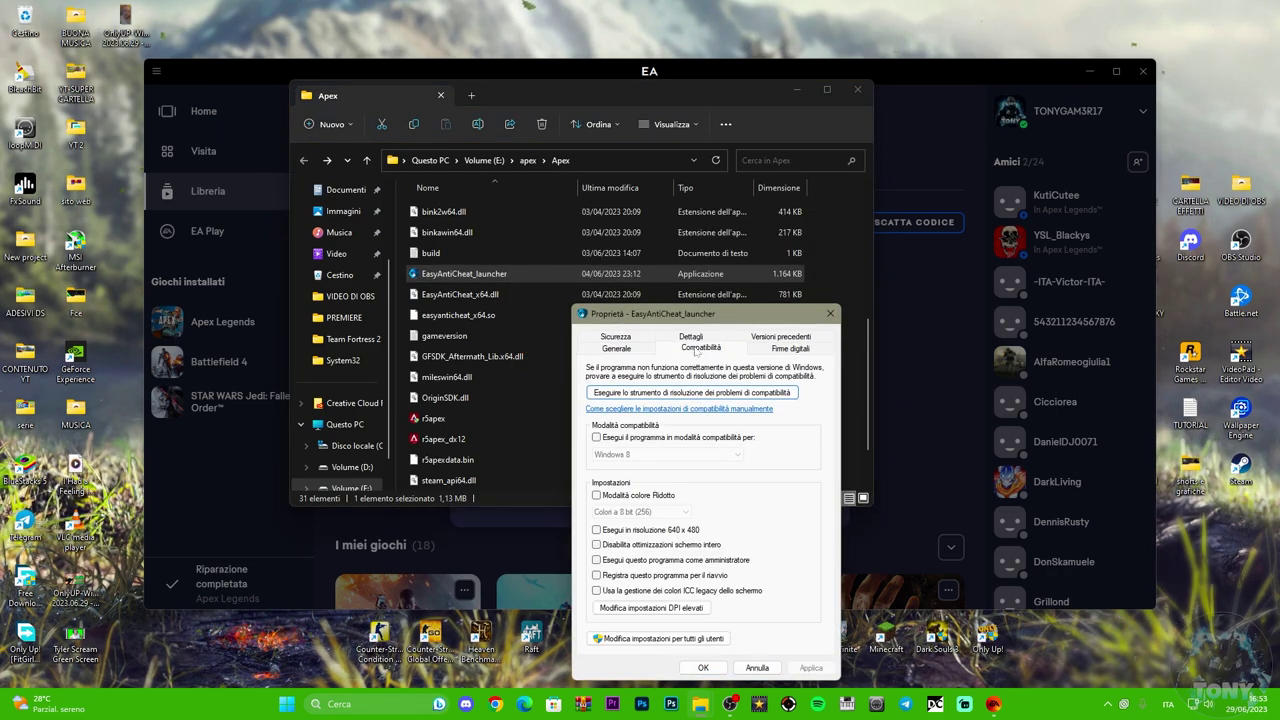
left_click(598, 561)
left_click(811, 667)
left_click(703, 667)
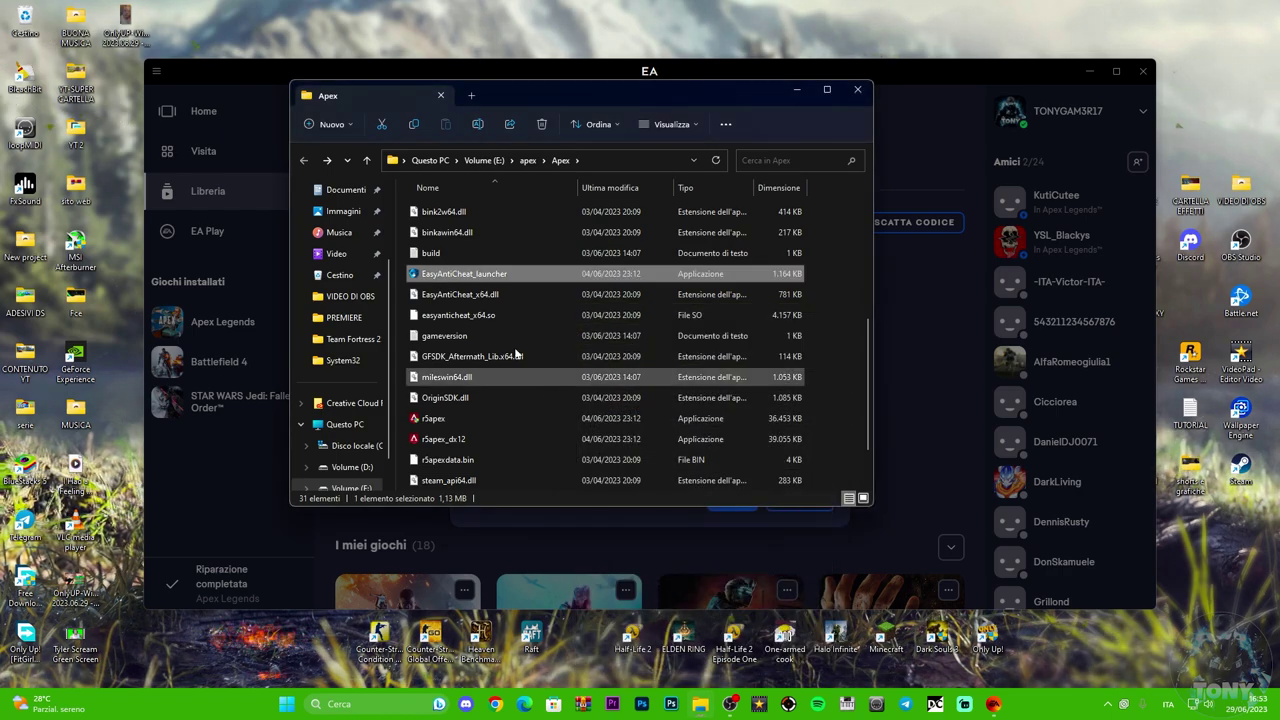
Report that EasyAntiCheat Launcher worked correctly, and authorize Apex Legends to start with administrator privileges, saving its EA properties
left_click_drag(560, 95, 618, 63)
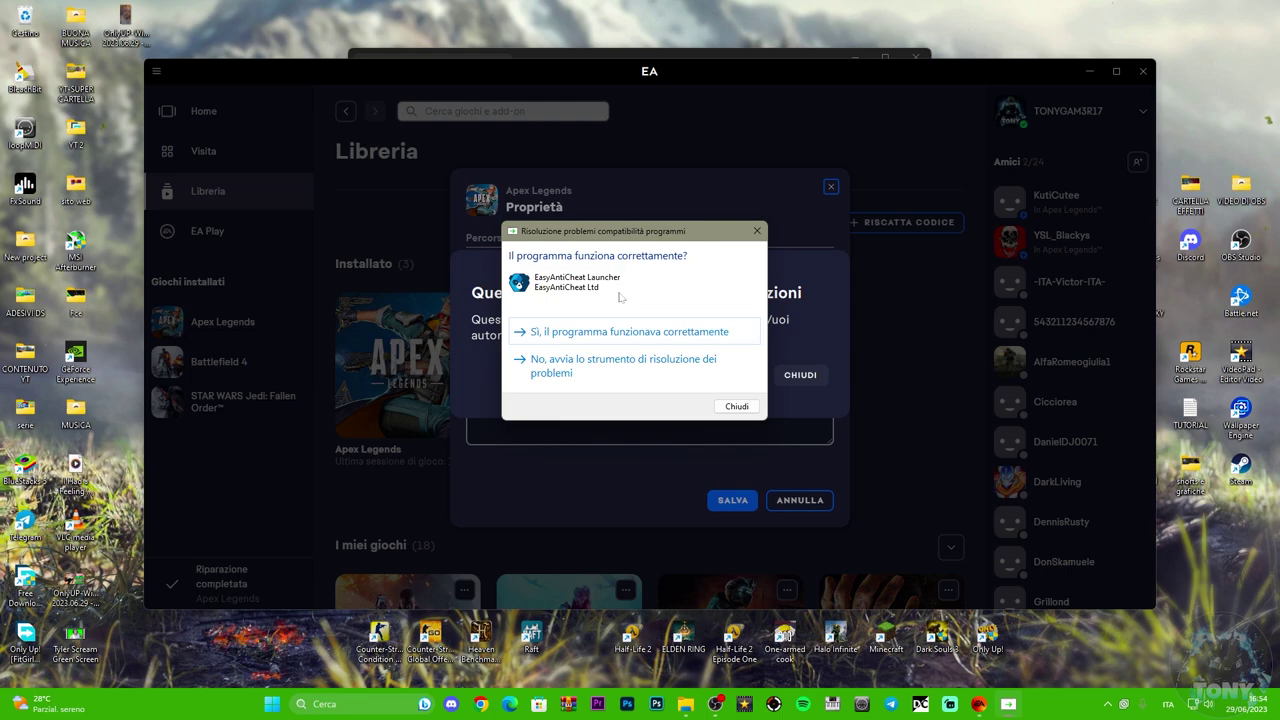
left_click(587, 333)
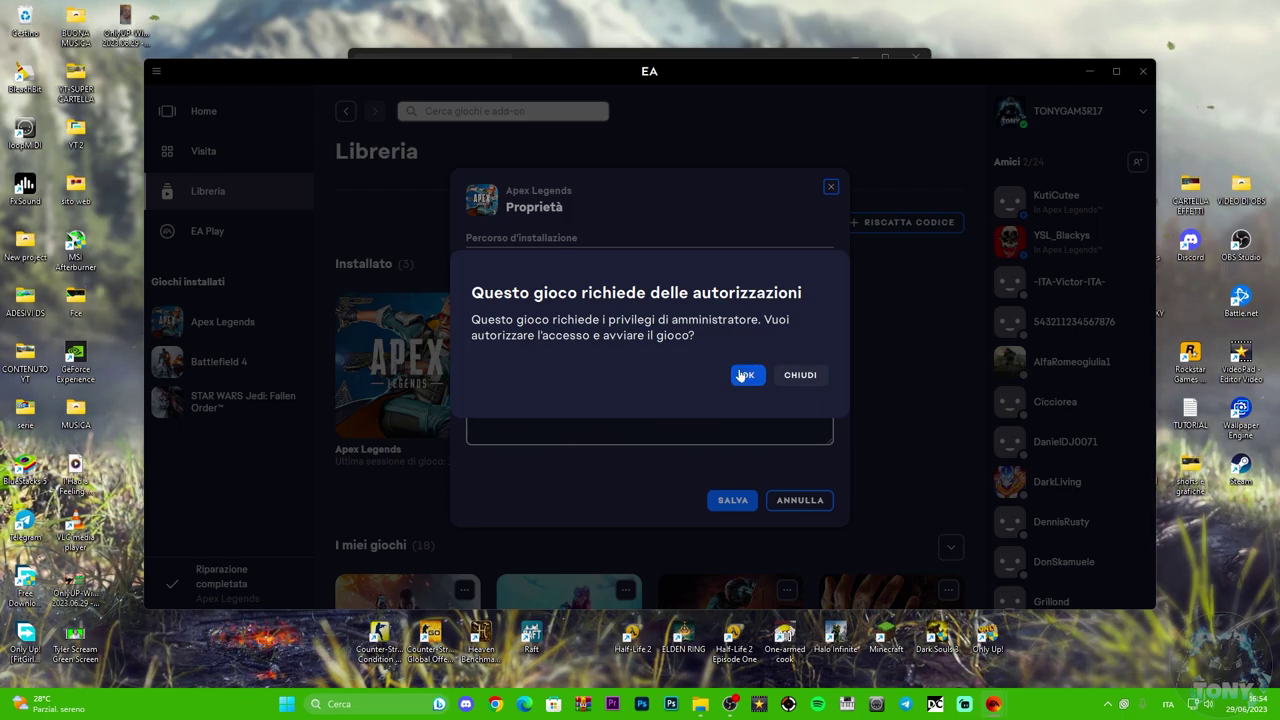
left_click(744, 378)
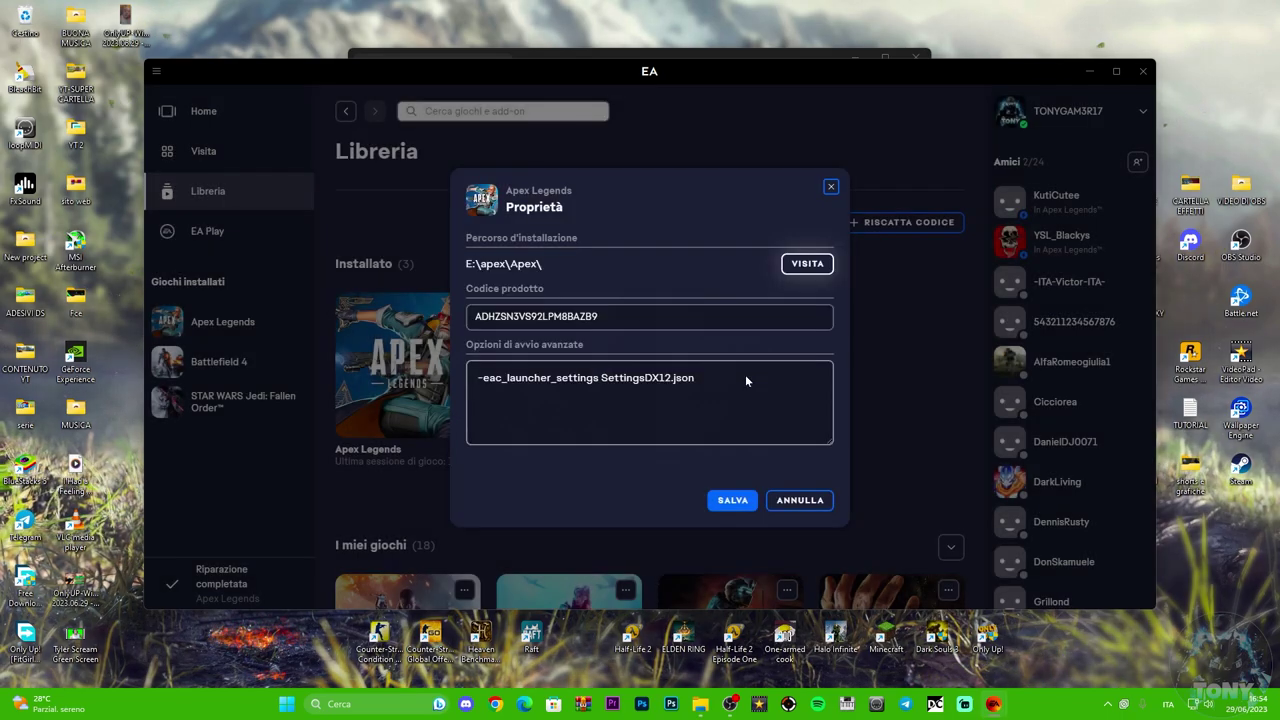
left_click(727, 506)
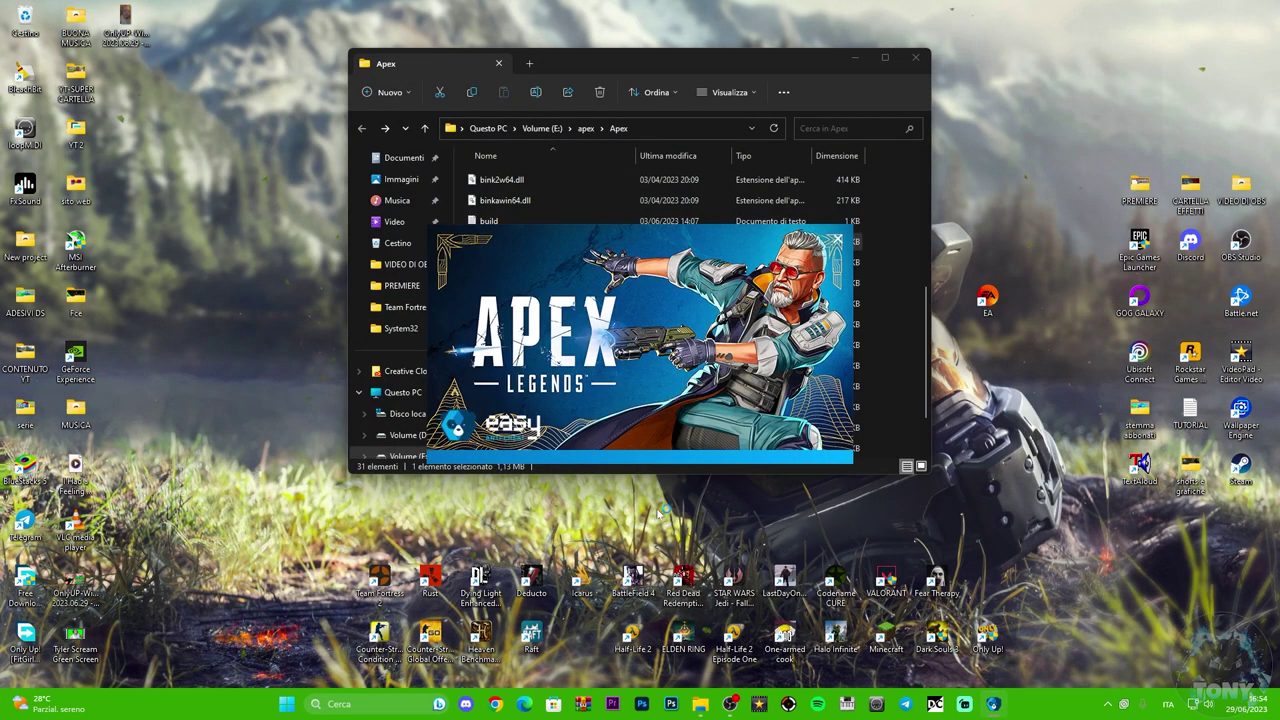